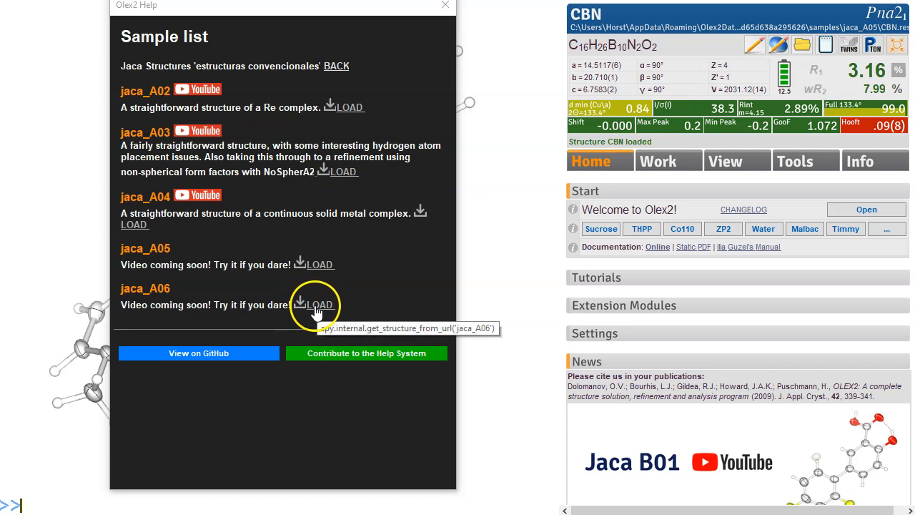
Step: Close the help window and inspect the I/σ(I) and Rmerge versus resolution plots of the data
click(446, 5)
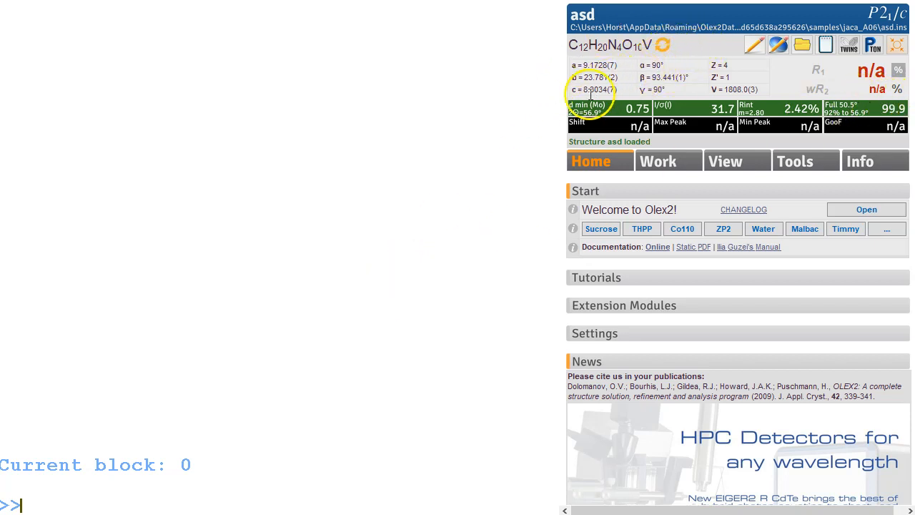
click(676, 106)
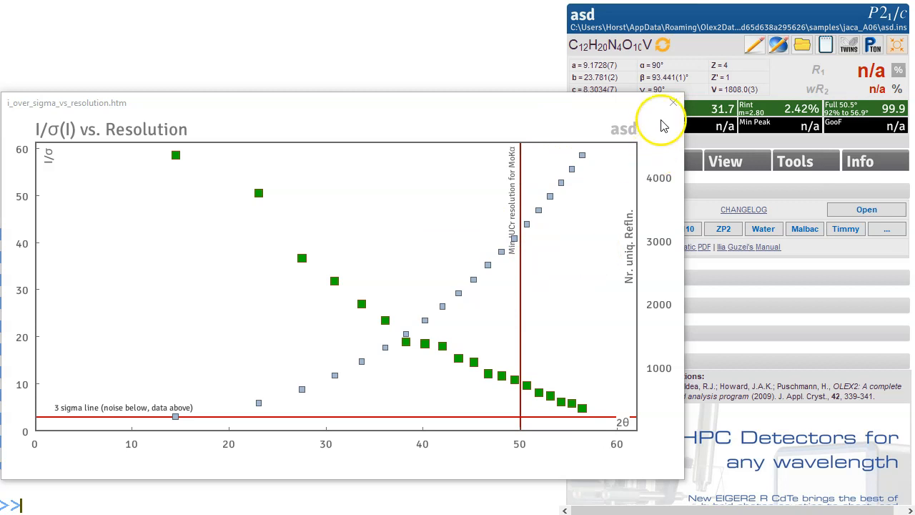
click(670, 107)
click(778, 109)
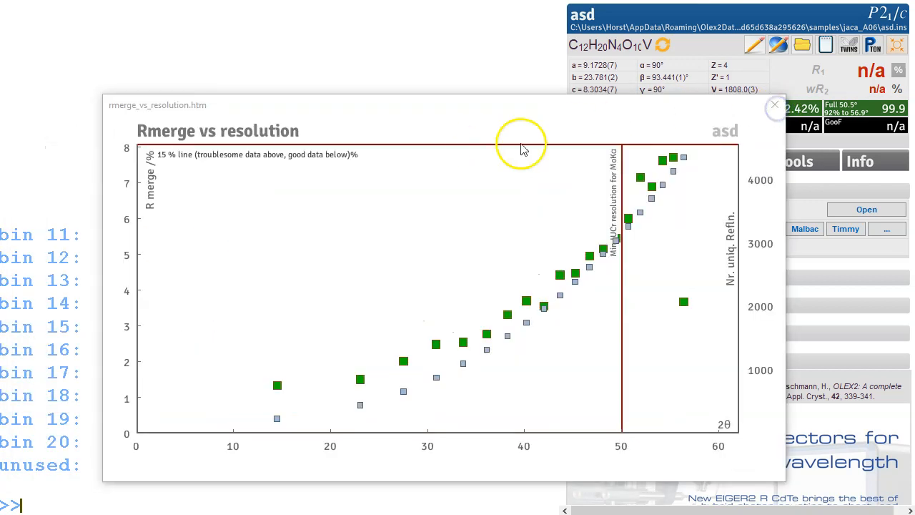
click(781, 105)
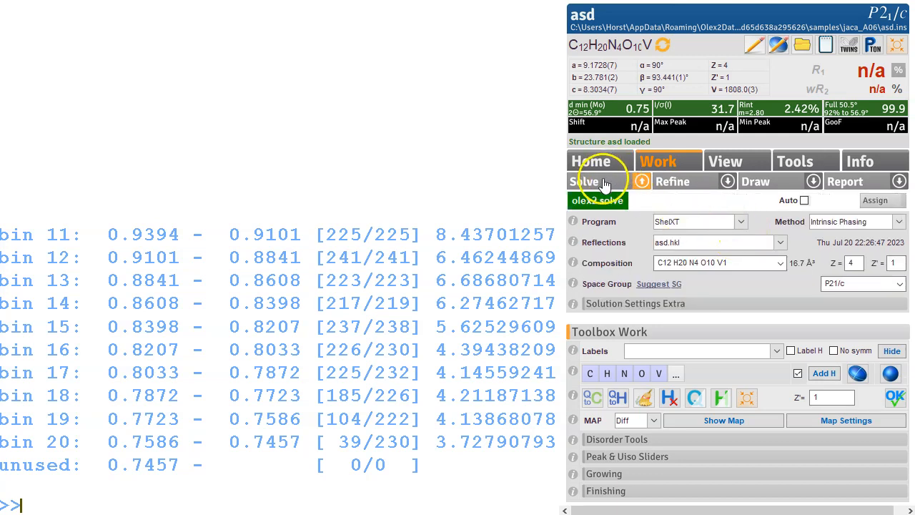
Step: Solve the structure with ShelXT Intrinsic Phasing and limit the console output to 3 lines
click(605, 183)
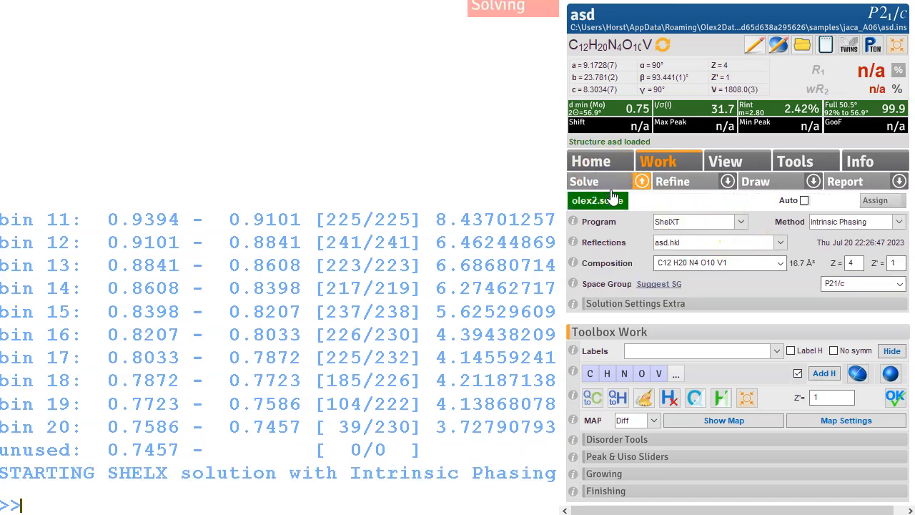
drag(276, 313, 108, 266)
drag(341, 128, 304, 139)
drag(275, 211, 276, 211)
right_click(276, 211)
mouse_move(339, 344)
click(448, 336)
drag(483, 264, 274, 143)
drag(285, 75, 285, 75)
drag(340, 220, 350, 194)
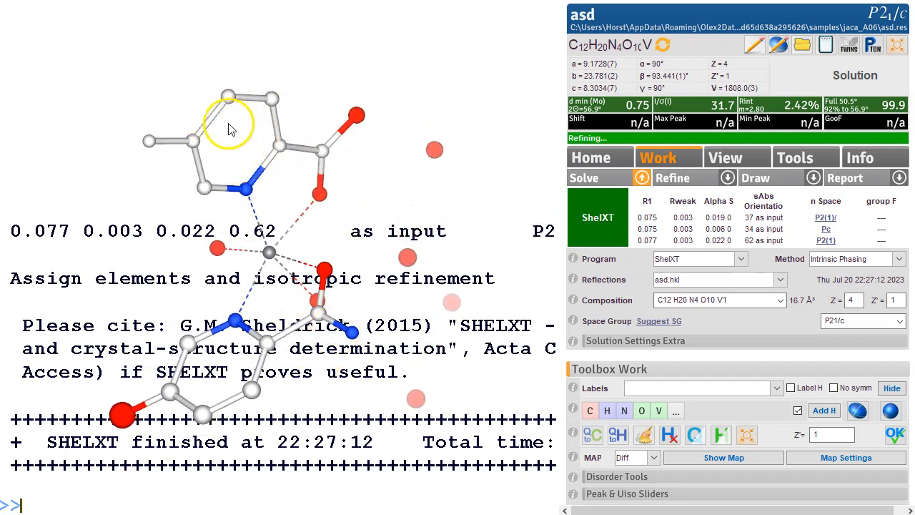
drag(245, 306, 180, 351)
drag(619, 134, 262, 131)
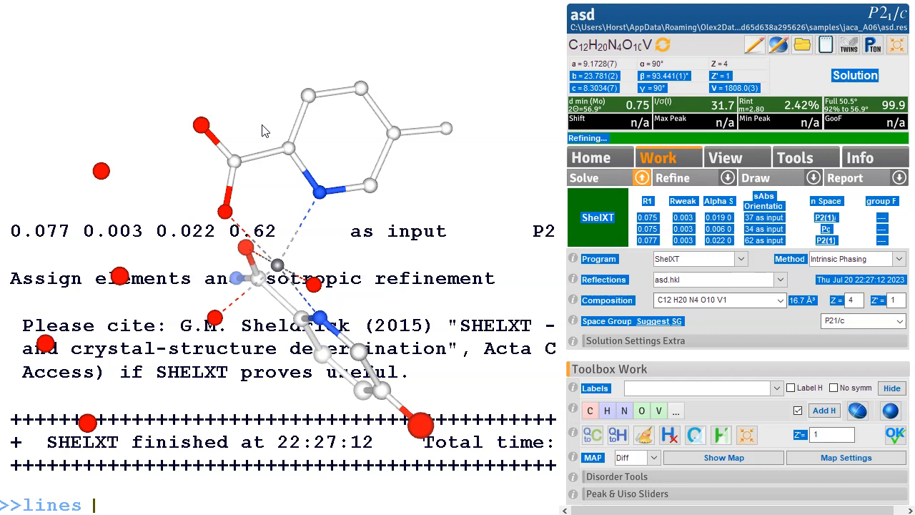
text(3)
key(Return)
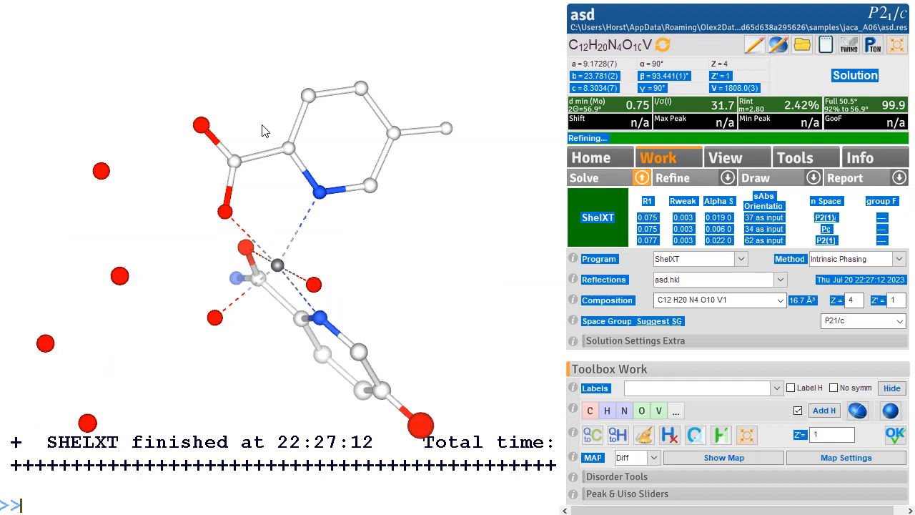
Step: Refine the initial solution isotropically with olex2.refine
click(727, 177)
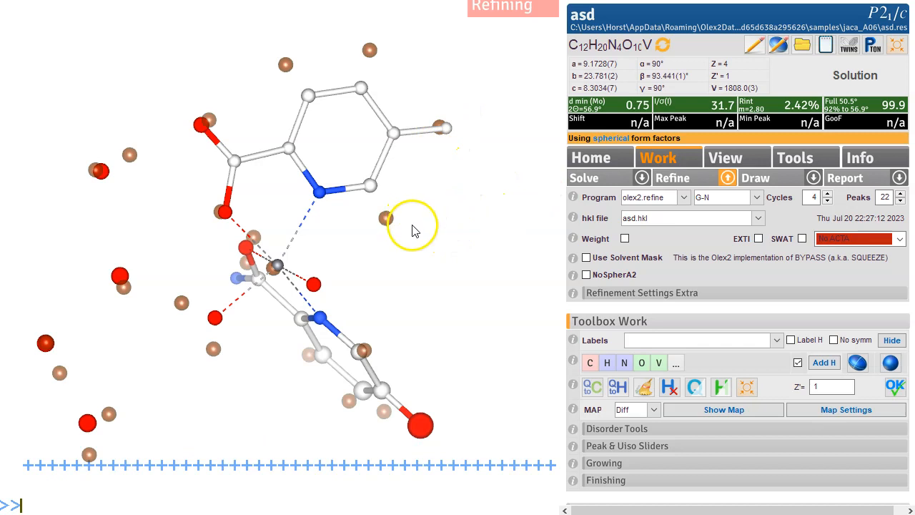
drag(419, 272, 221, 185)
drag(202, 361, 289, 363)
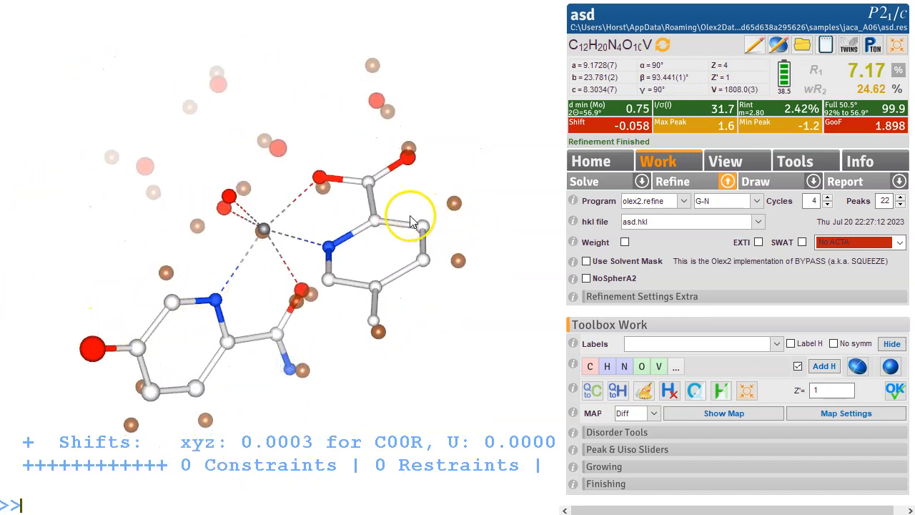
drag(138, 306, 113, 294)
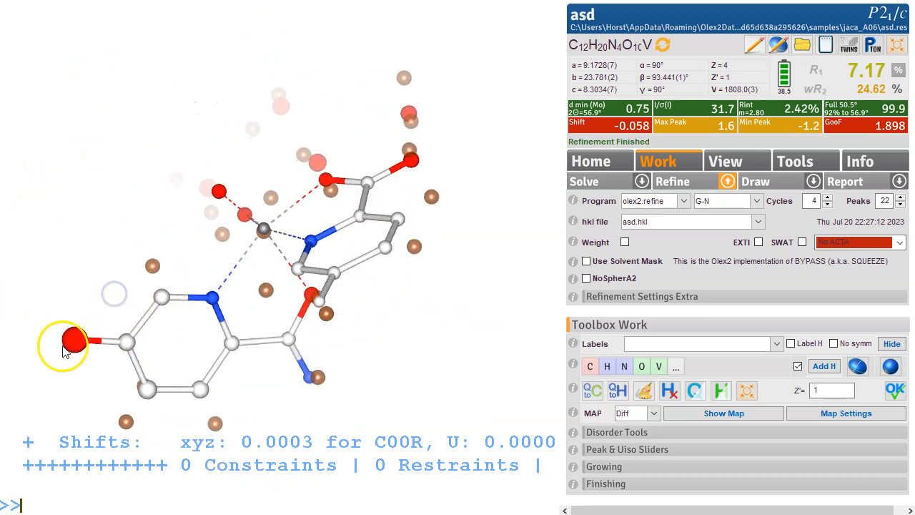
drag(396, 290, 439, 299)
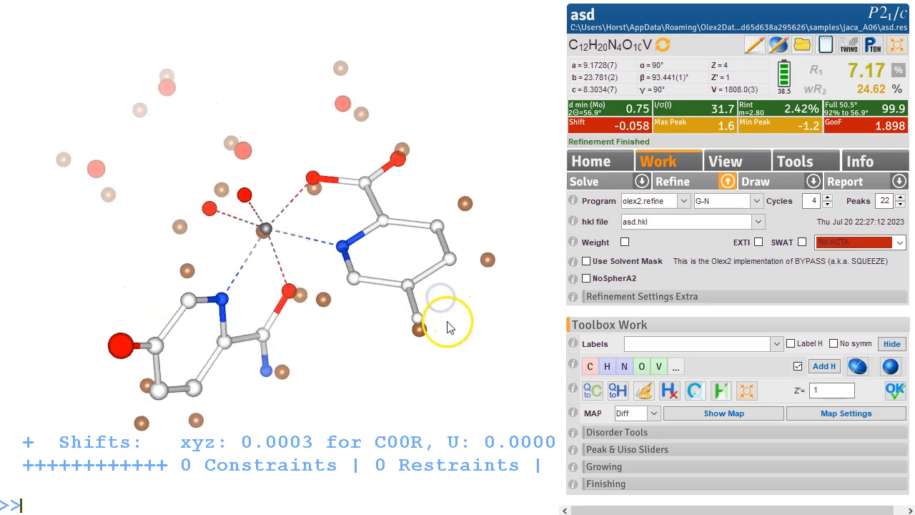
key(ctrl+a)
click(442, 327)
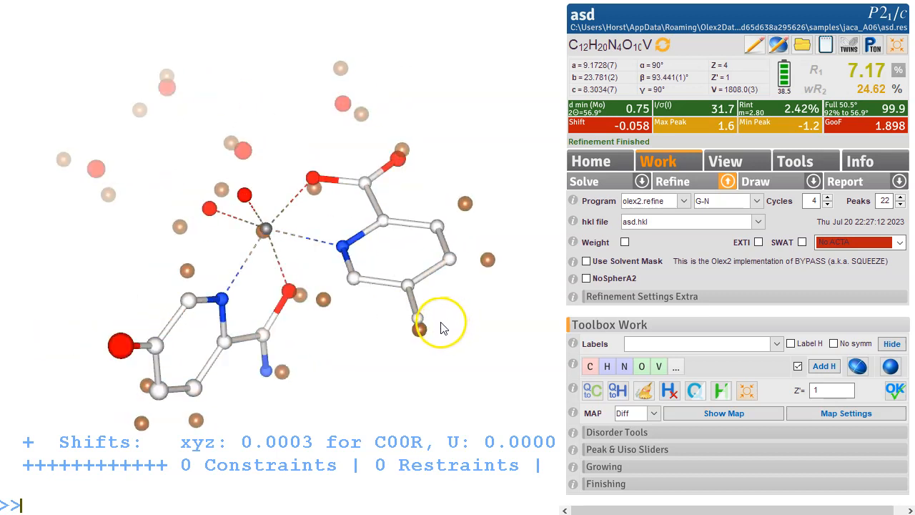
Step: Display the difference electron density map, inspect it, then hide the map and residual peaks
key(ctrl+m)
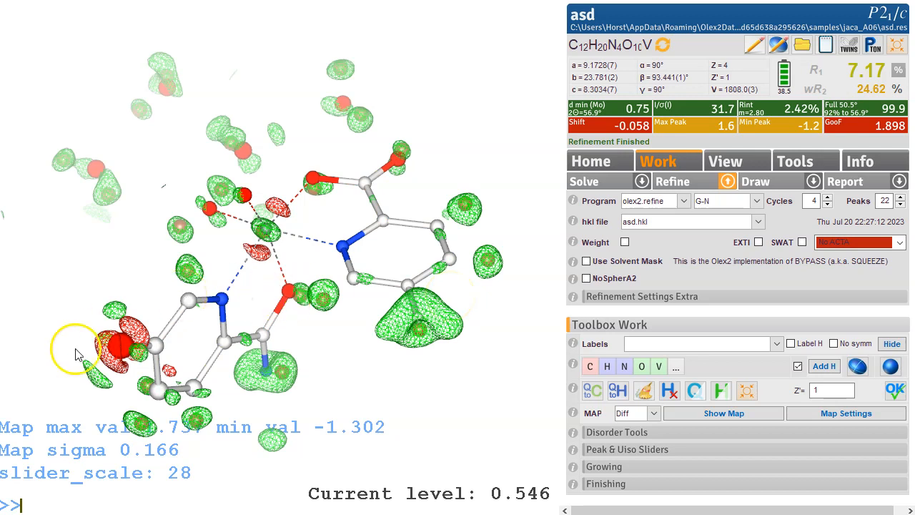
drag(125, 332, 174, 292)
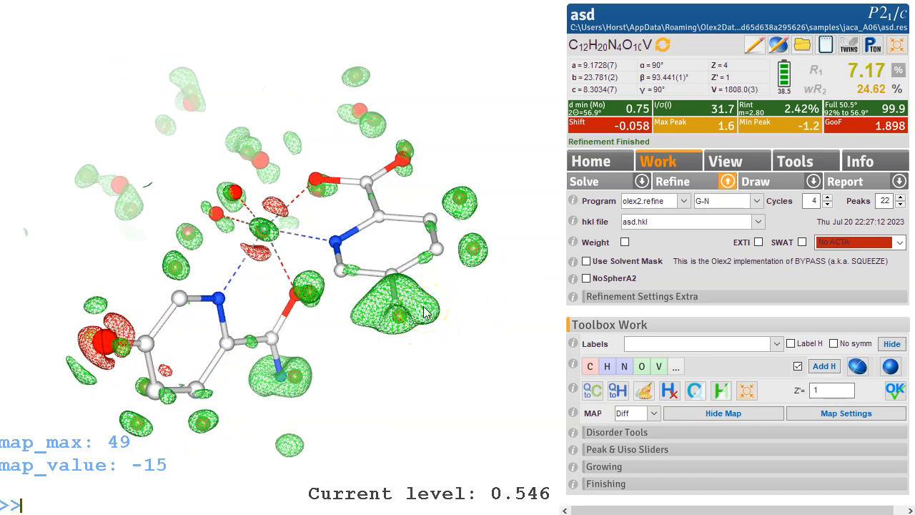
key(ctrl+m)
key(ctrl+q)
key(ctrl+q)
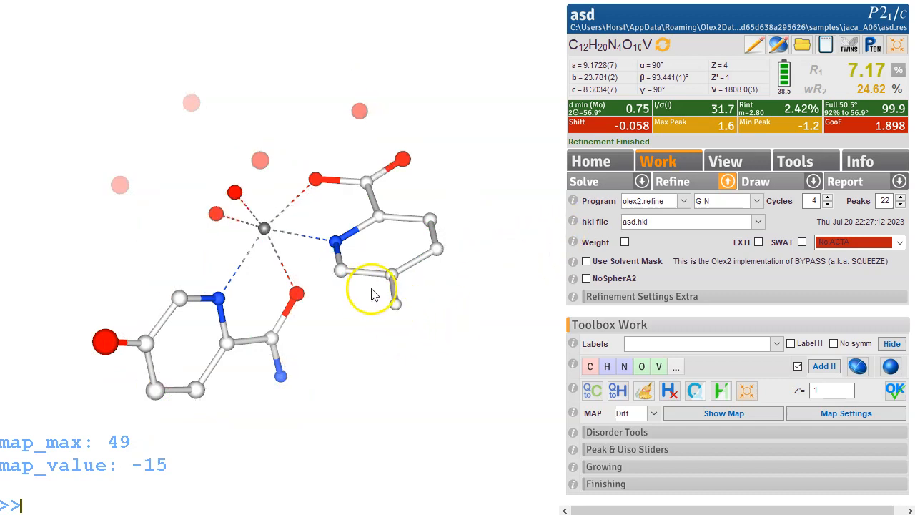
Step: Reassign the two terminal ring substituent atoms as nitrogen
click(412, 316)
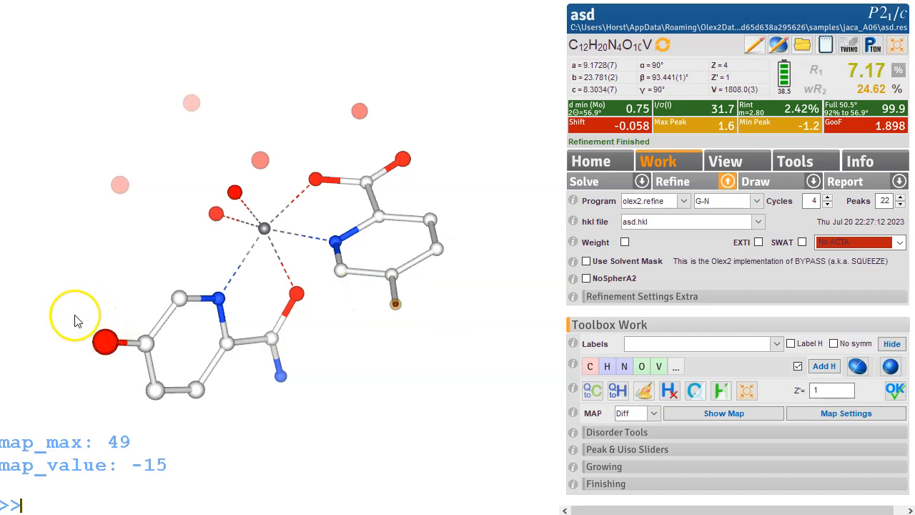
click(122, 374)
click(628, 372)
drag(377, 167, 379, 183)
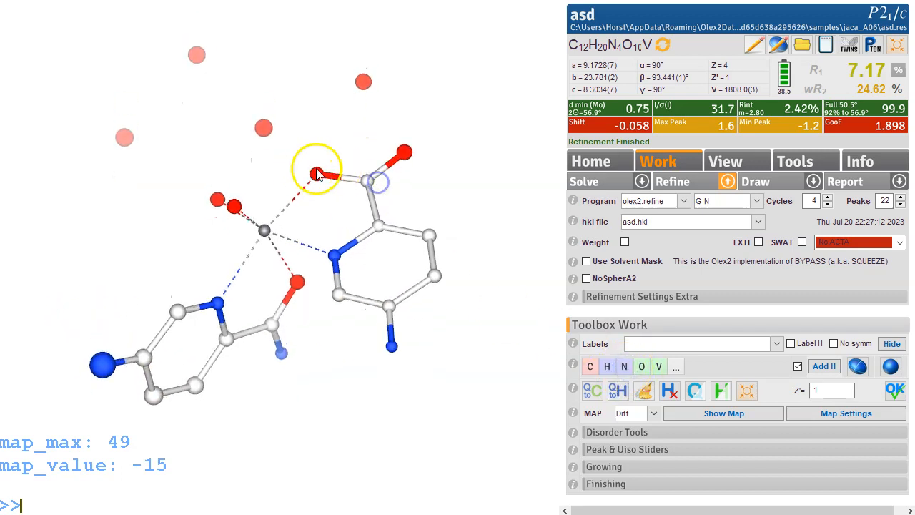
click(331, 342)
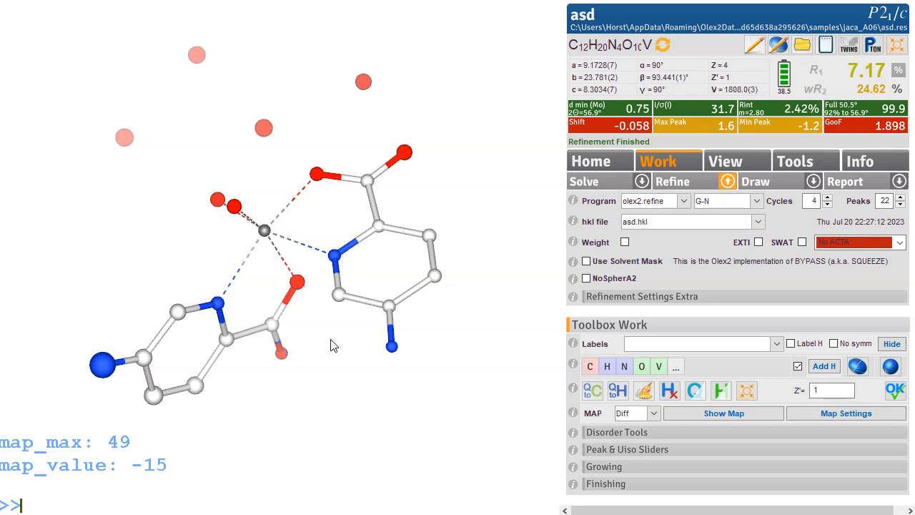
Step: Refine the model with the reassigned atoms
drag(299, 240, 219, 225)
drag(307, 215, 334, 279)
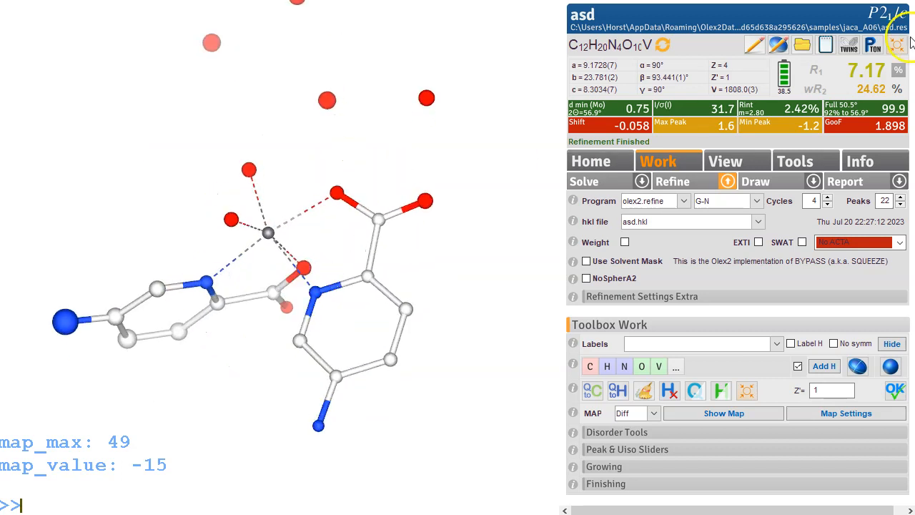
click(899, 44)
drag(359, 187, 346, 162)
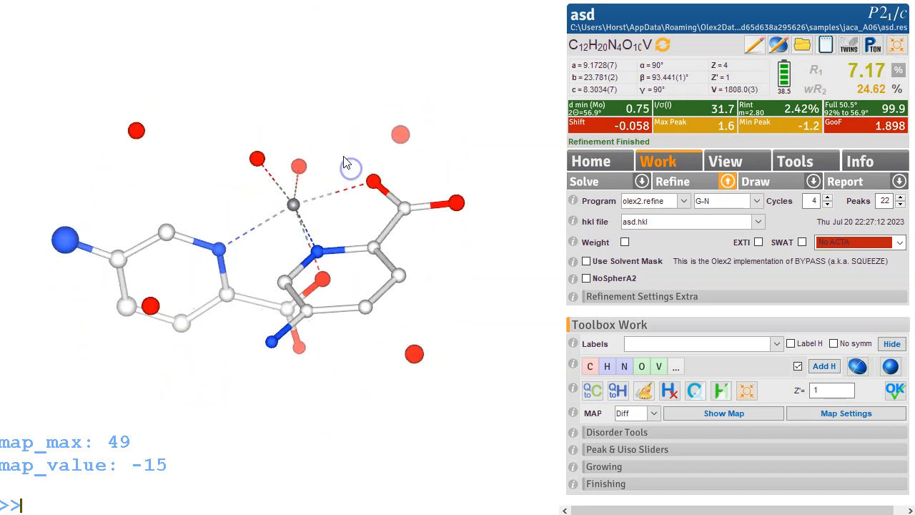
key(ctrl+r)
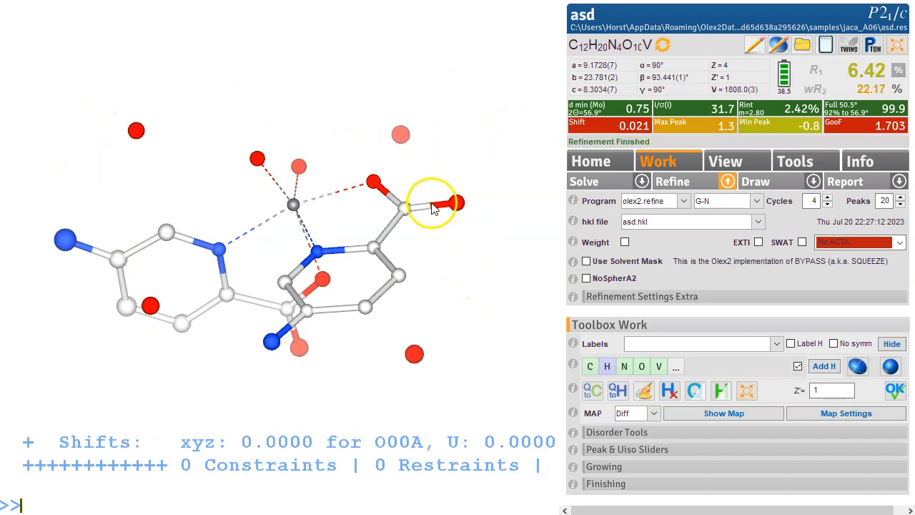
Step: Make all atoms anisotropic, add hydrogen atoms automatically, and refine the structure
drag(401, 303, 914, 322)
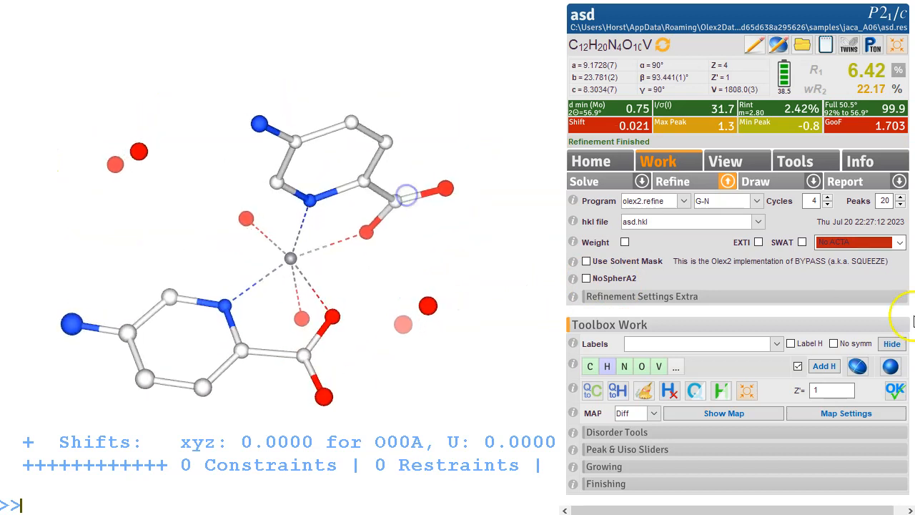
click(859, 367)
click(815, 366)
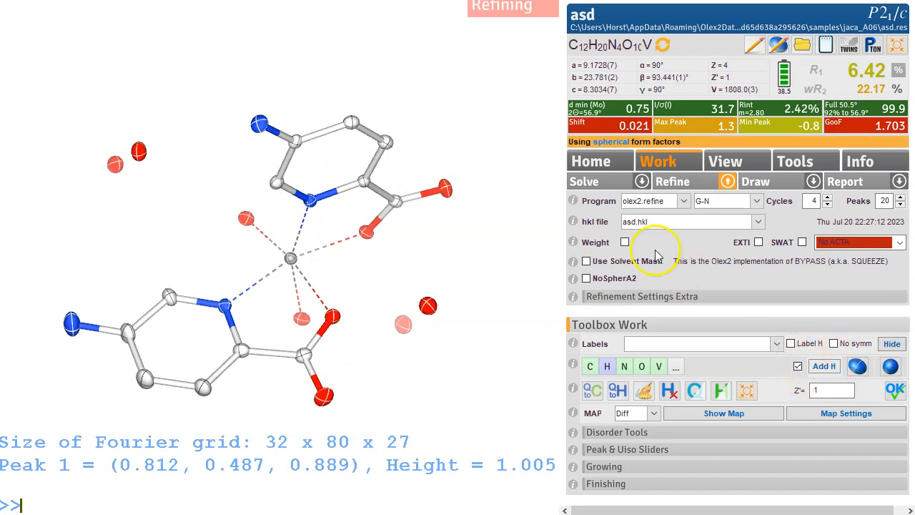
drag(418, 256, 452, 177)
key(ctrl+q)
drag(164, 310, 154, 379)
drag(322, 334, 347, 113)
drag(457, 231, 461, 327)
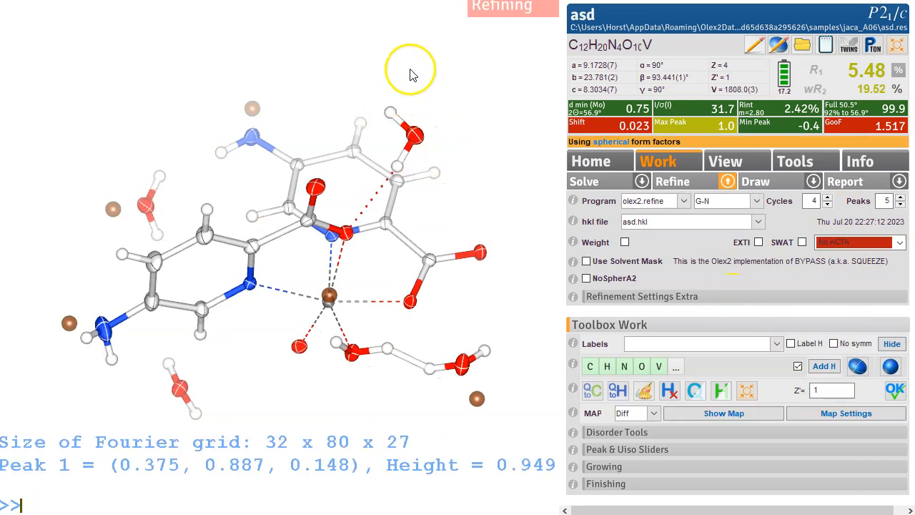
drag(475, 247, 481, 131)
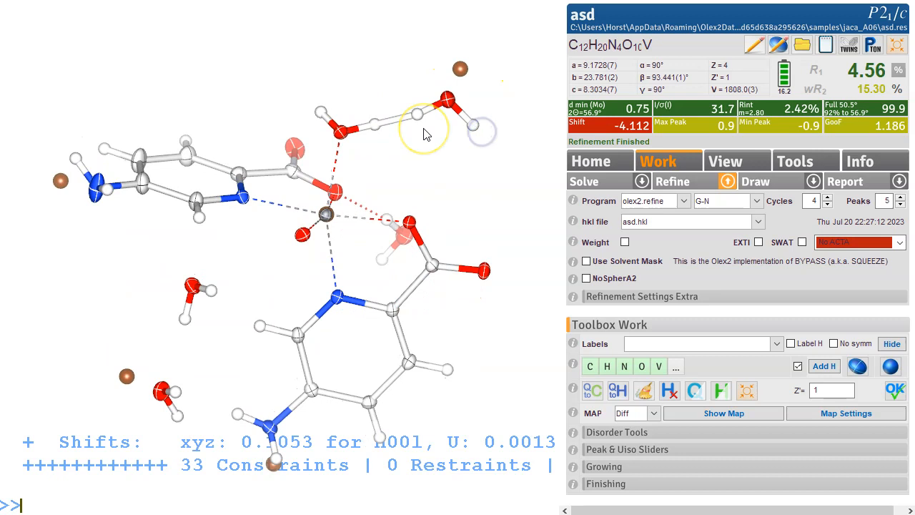
Step: Inspect the difference map and refine the structure for 30 cycles
key(ctrl+m)
drag(423, 123, 411, 147)
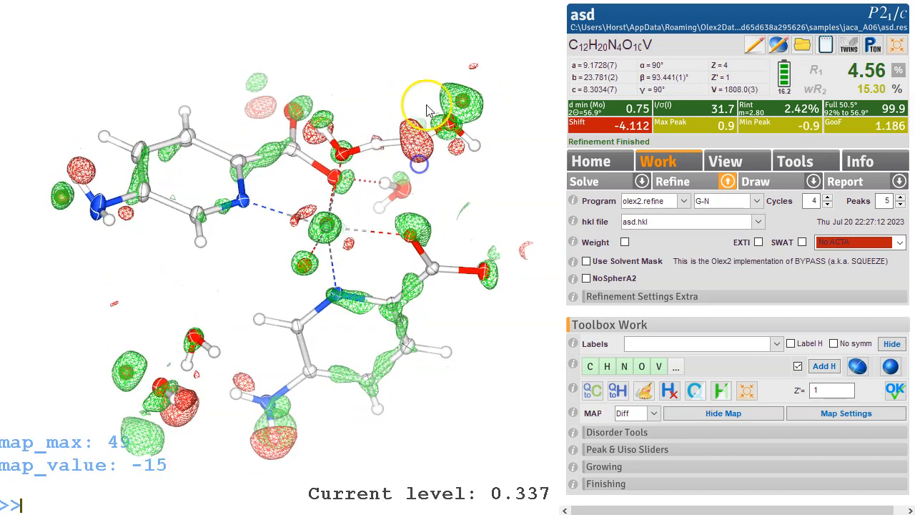
drag(471, 100, 67, 164)
drag(86, 250, 140, 153)
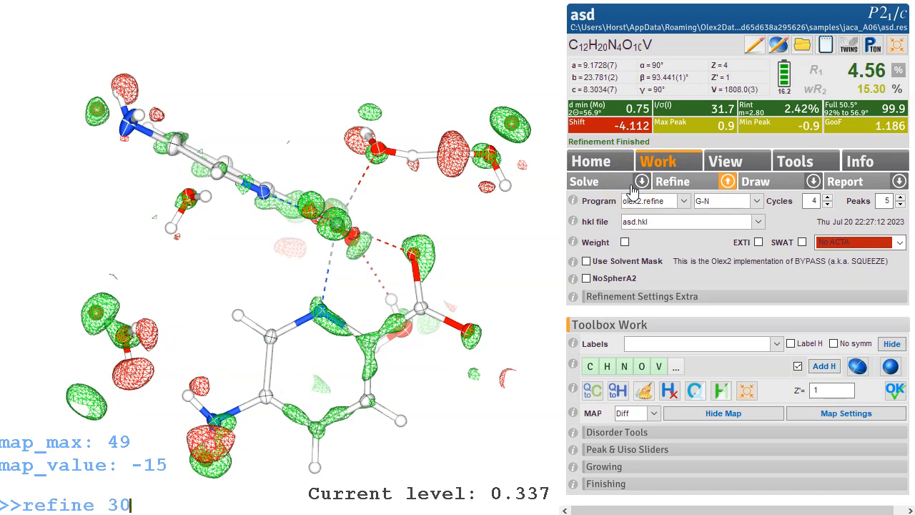
key(Return)
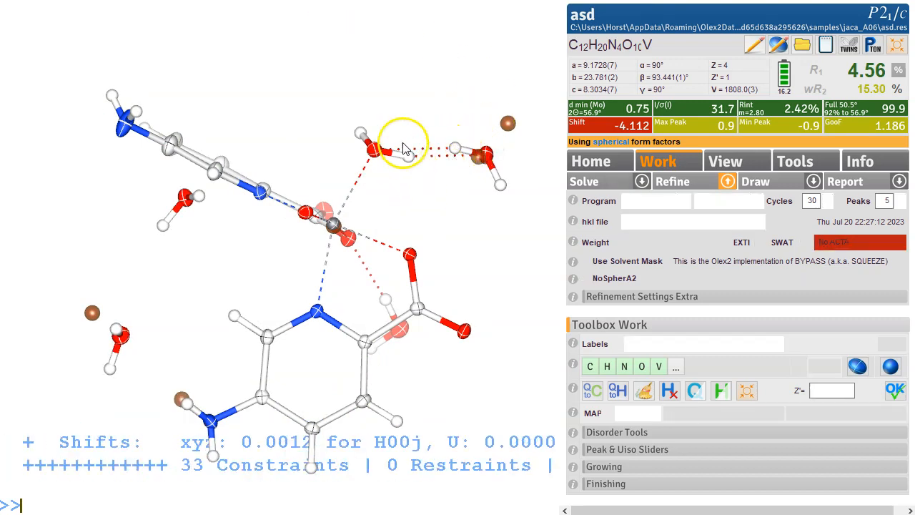
click(520, 192)
key(ctrl+q)
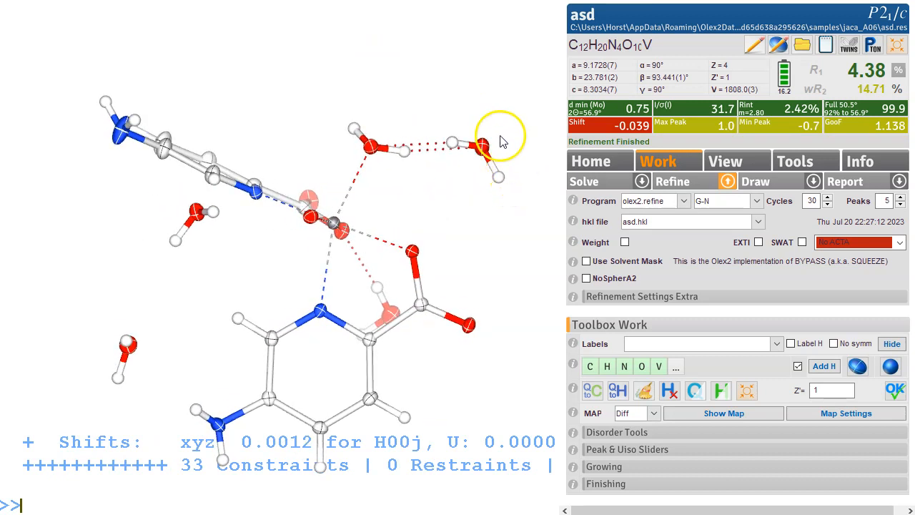
Step: Reposition the bridging water hydrogen with the Disorder Tools Fit mode and refine again
click(452, 146)
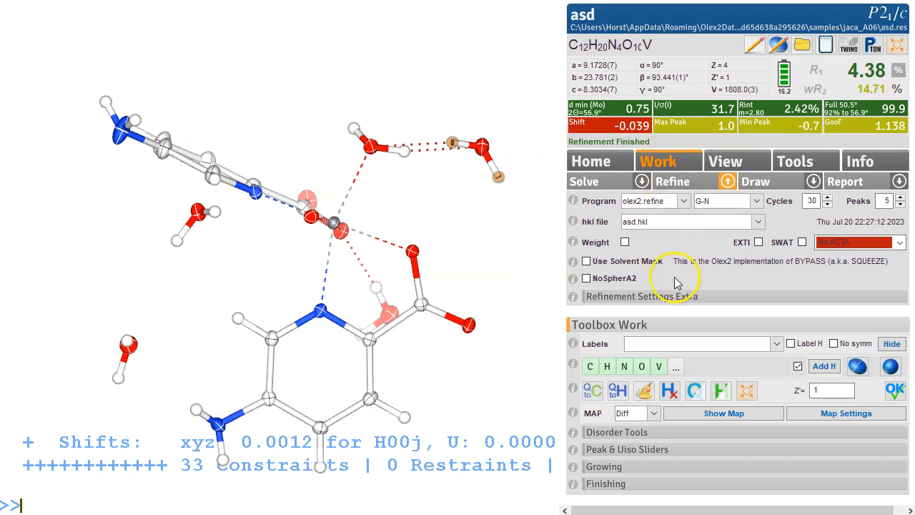
click(616, 433)
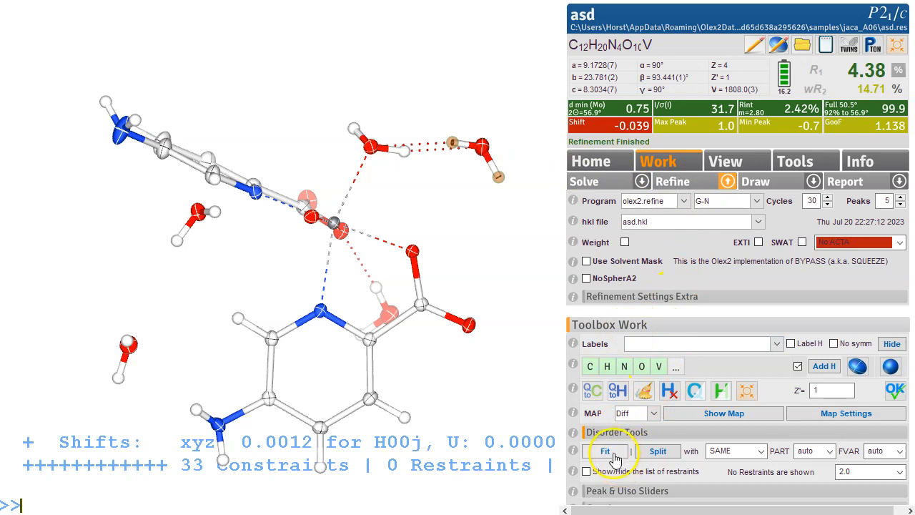
click(606, 452)
drag(496, 122, 543, 114)
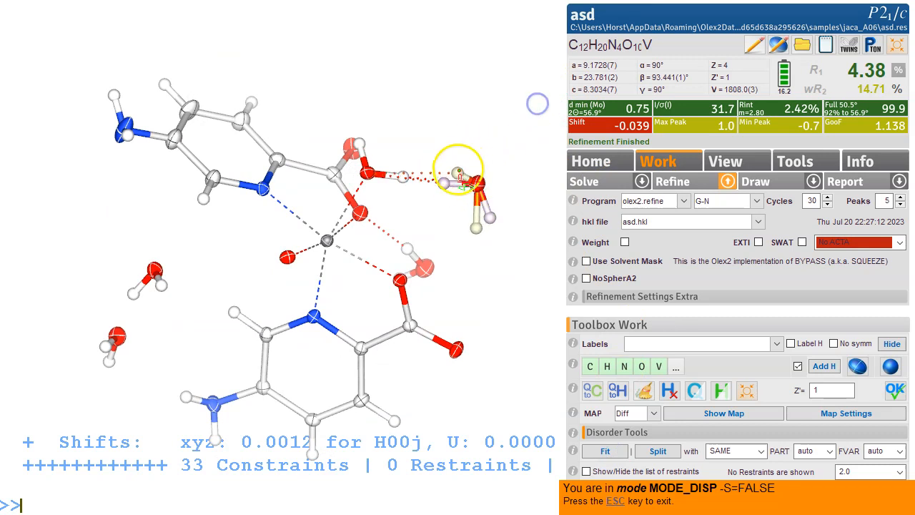
shift+drag(464, 172, 552, 153)
drag(474, 182, 512, 140)
key(Escape)
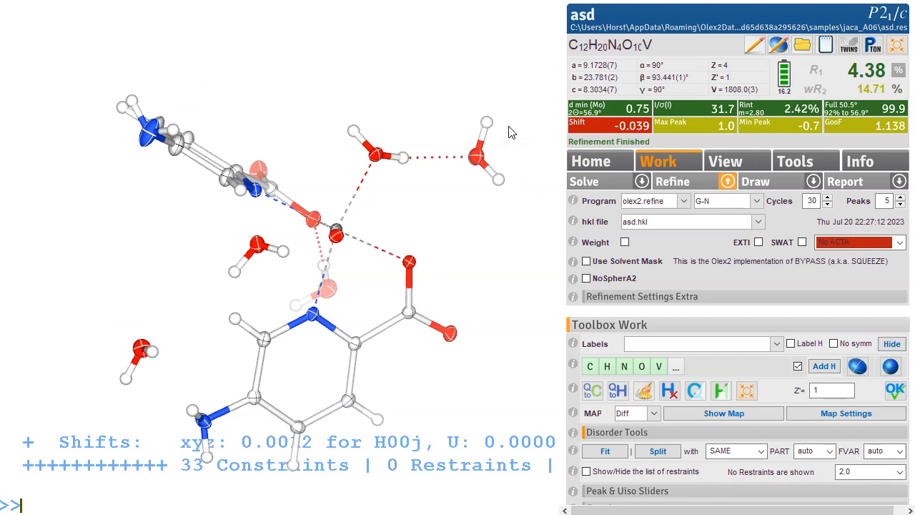
key(ctrl+r)
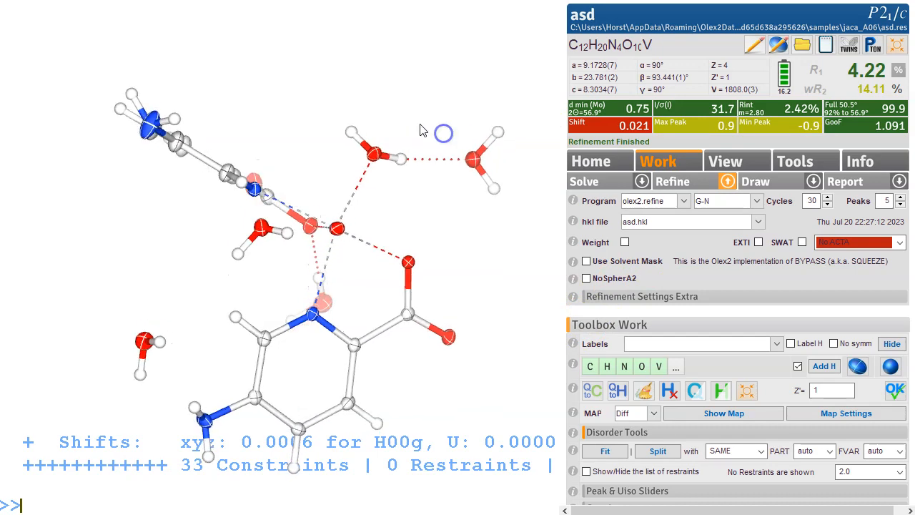
Step: Check the difference map, delete the two hydrogen atoms on the isolated water molecule, and refine the structure
drag(450, 138, 281, 117)
drag(266, 161, 179, 220)
drag(137, 318, 190, 321)
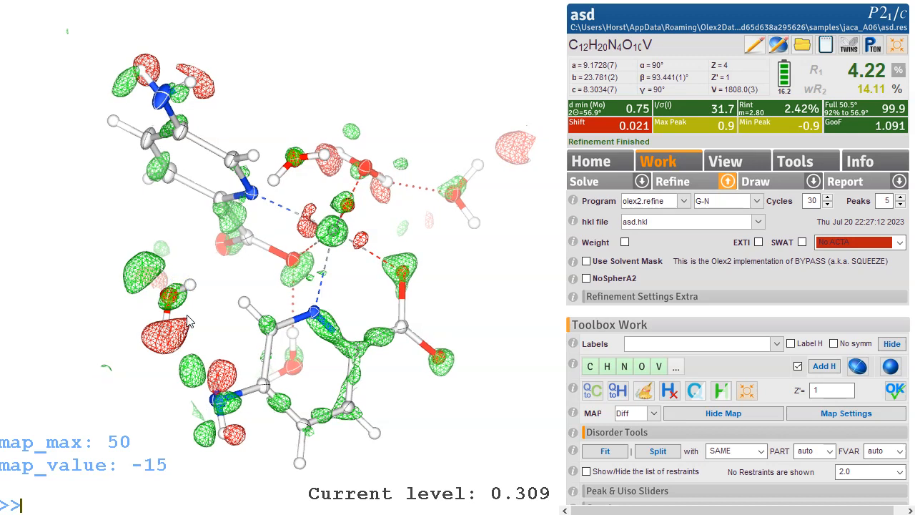
key(ctrl+m)
click(189, 284)
click(165, 332)
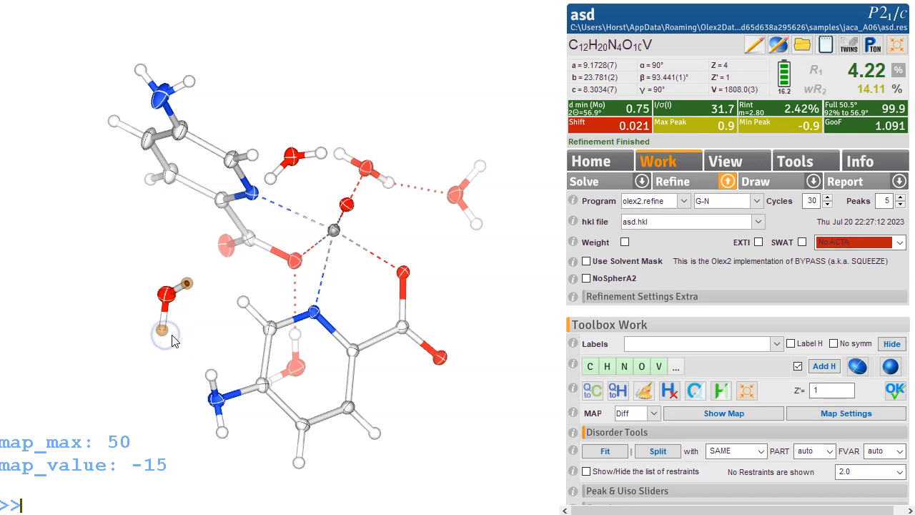
key(Delete)
click(171, 293)
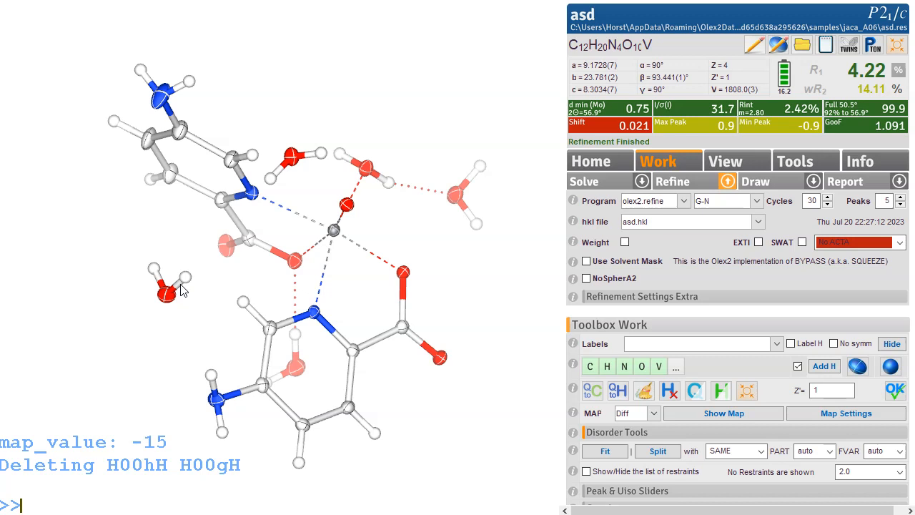
key(ctrl+r)
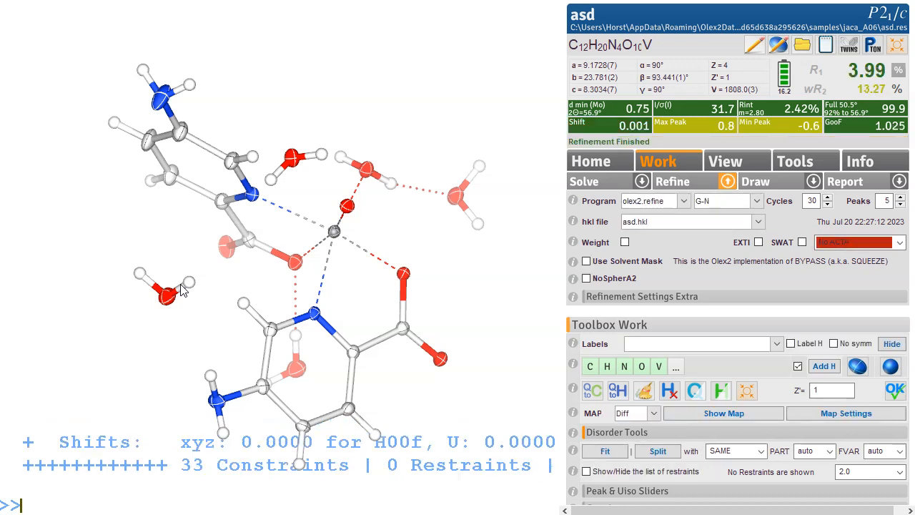
Step: Bring water molecules next to the vanadium complex with the Move Near symmetry tool
drag(286, 161, 477, 166)
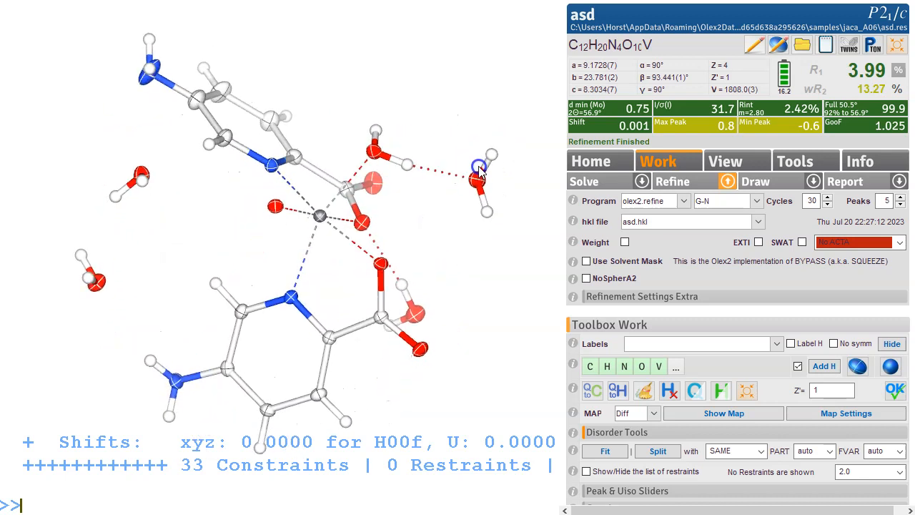
click(903, 47)
drag(364, 146, 351, 170)
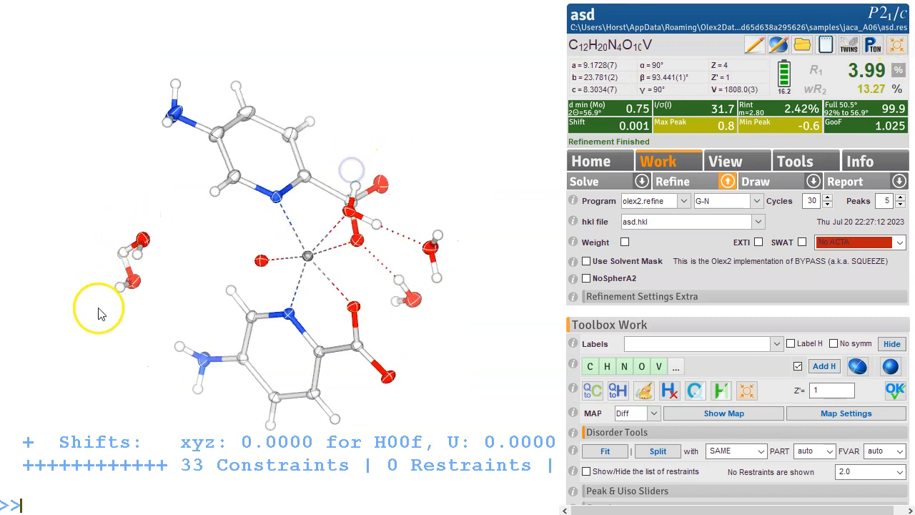
drag(429, 165, 456, 82)
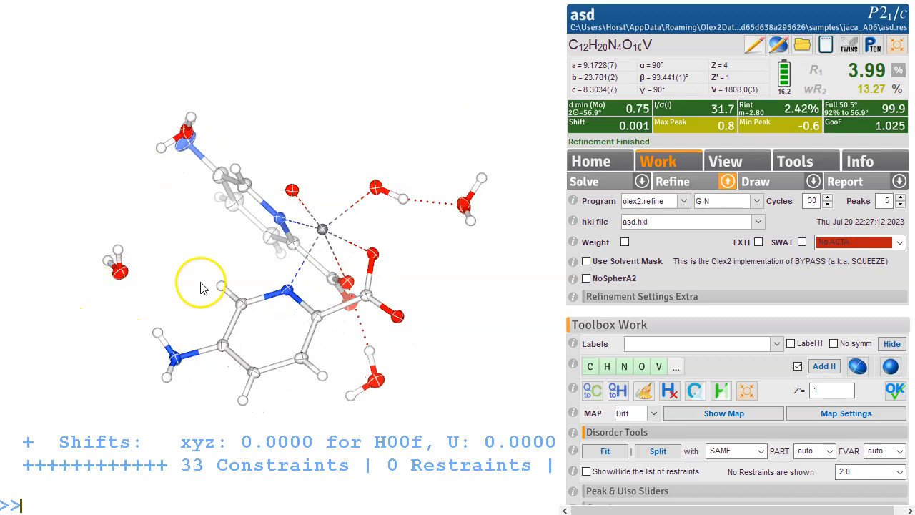
drag(360, 147, 381, 183)
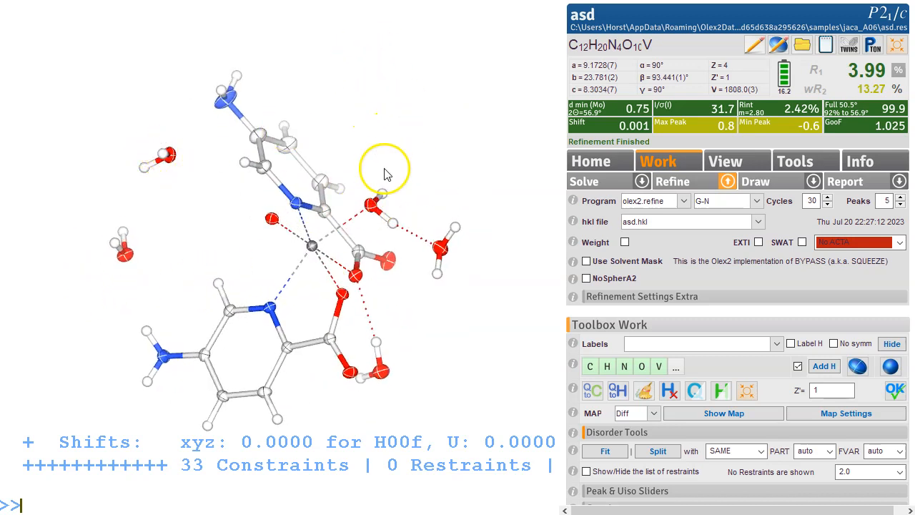
drag(409, 164, 426, 165)
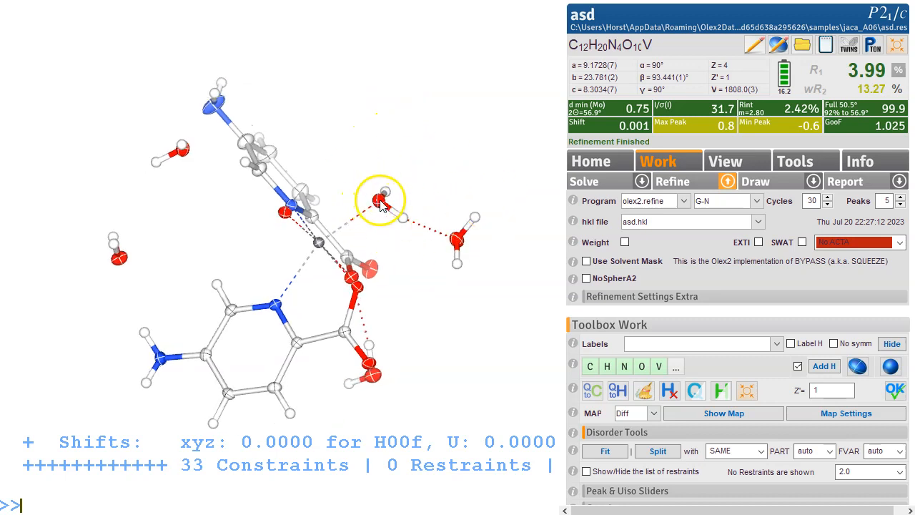
click(379, 204)
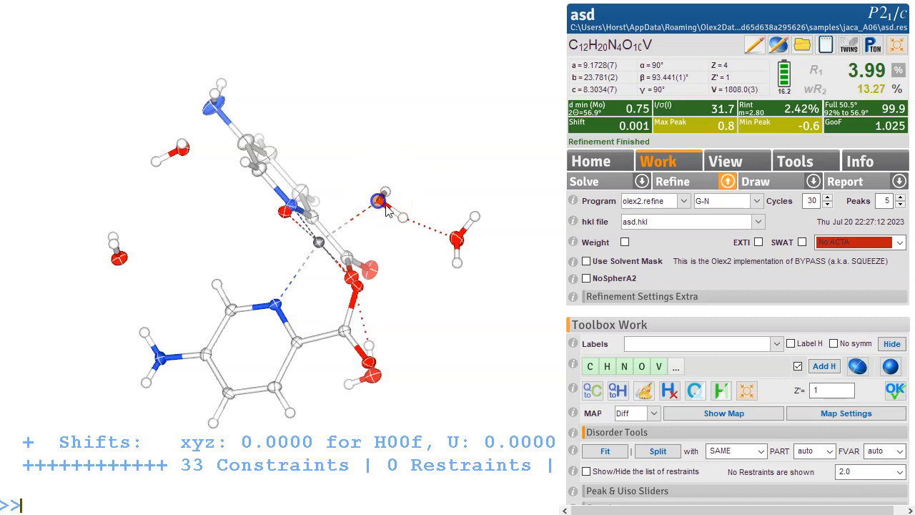
click(735, 171)
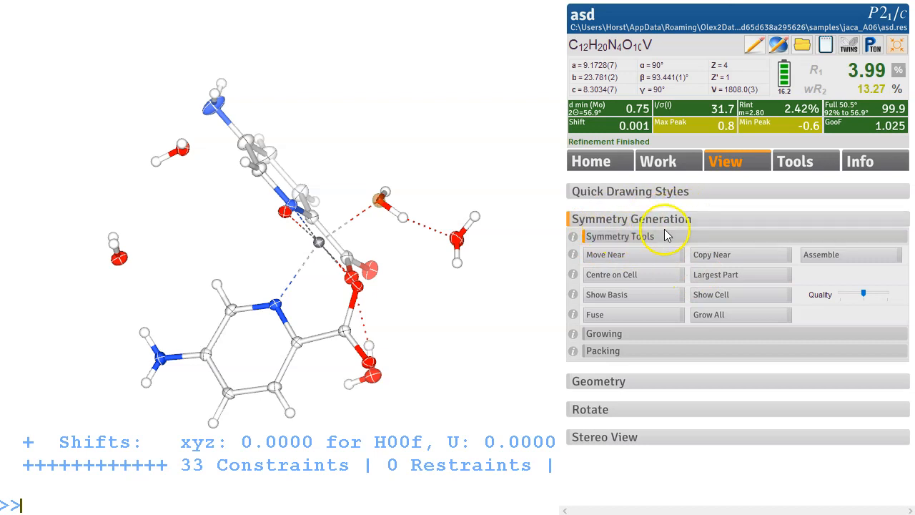
click(634, 255)
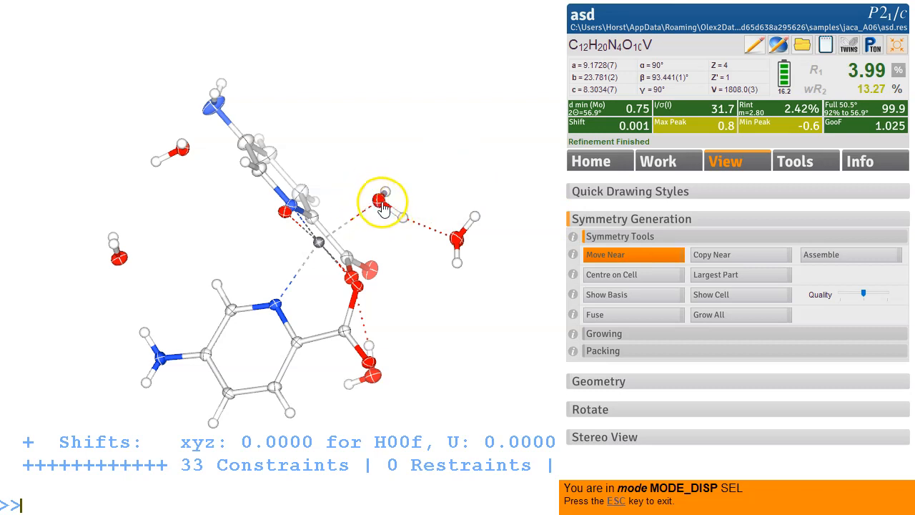
click(121, 260)
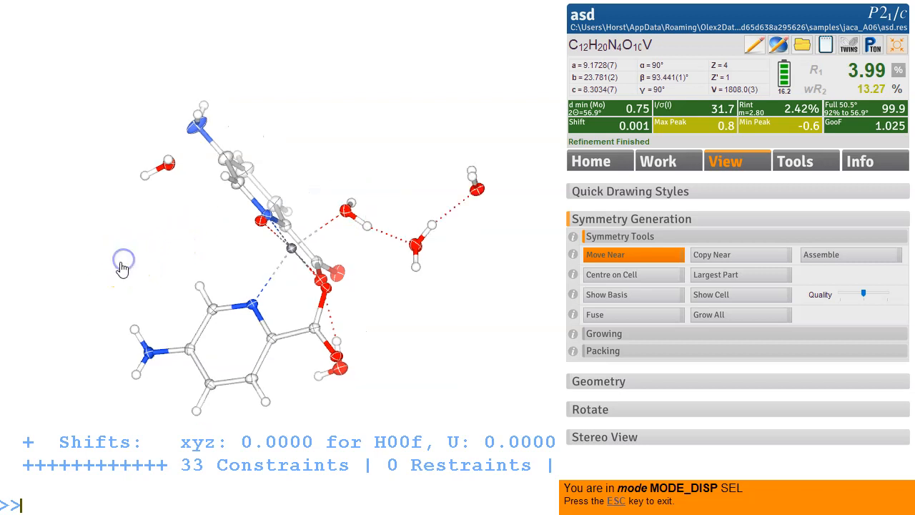
click(168, 165)
Step: Move two more water molecules close to the hydrogen-bonded network with Move Near
drag(454, 168, 374, 199)
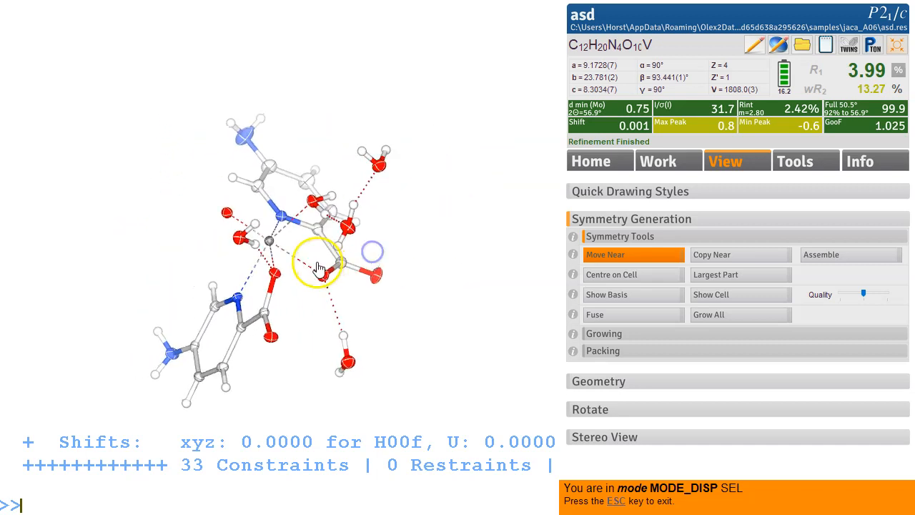
drag(349, 366, 459, 313)
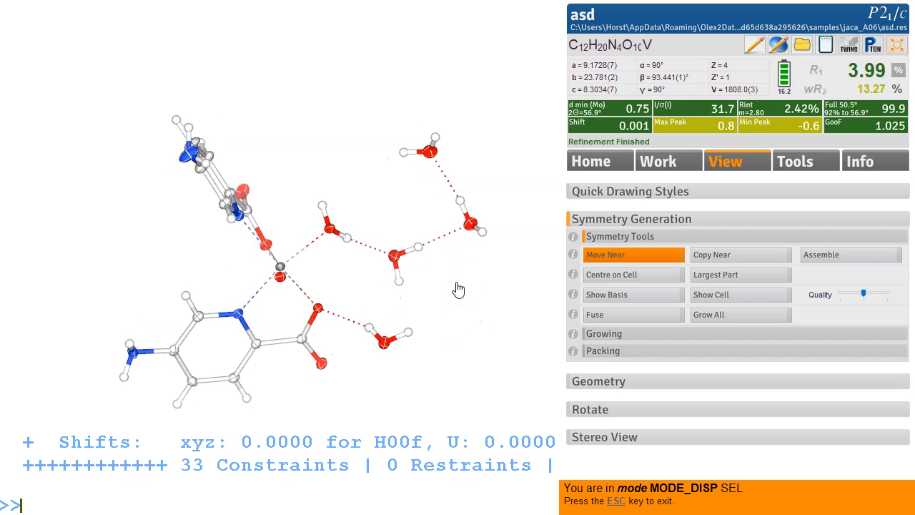
drag(323, 148, 363, 157)
drag(433, 311, 433, 298)
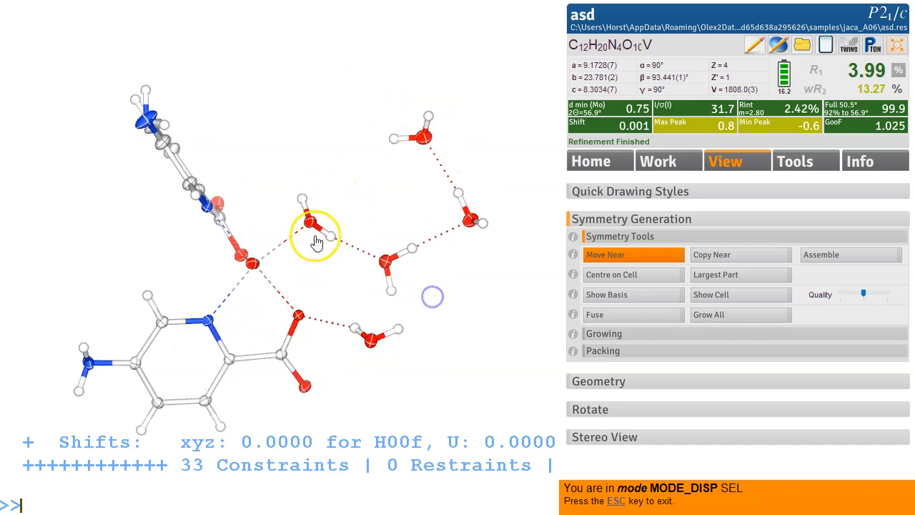
click(375, 340)
click(426, 142)
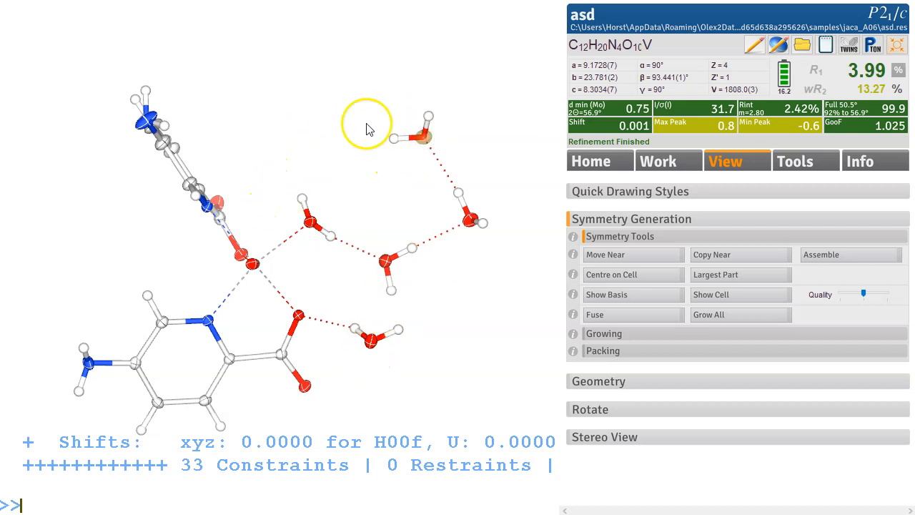
click(653, 256)
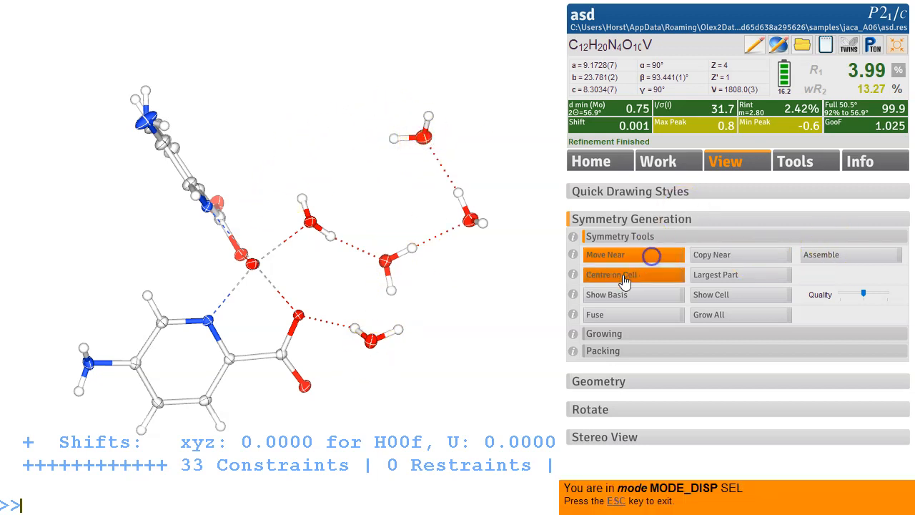
click(366, 356)
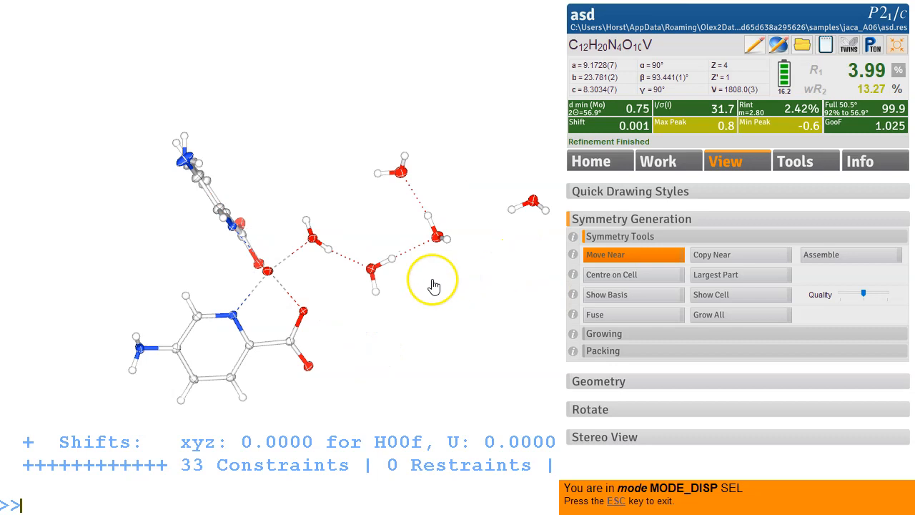
key(Escape)
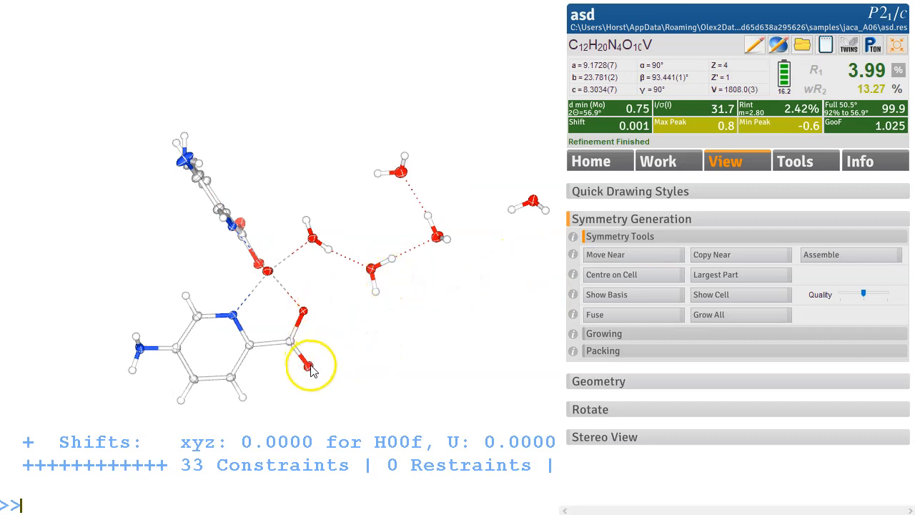
Step: Move the remaining distant water molecule next to the network with Move Near
click(633, 255)
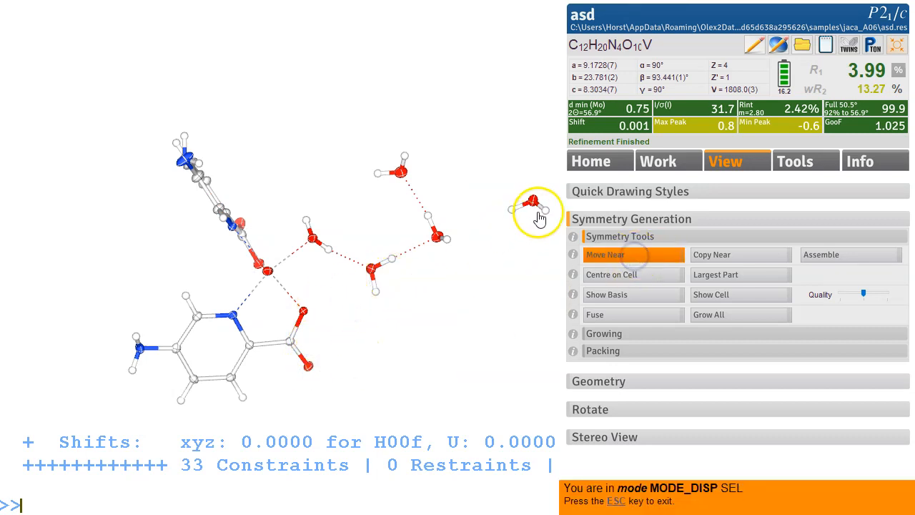
click(533, 205)
drag(429, 225, 439, 272)
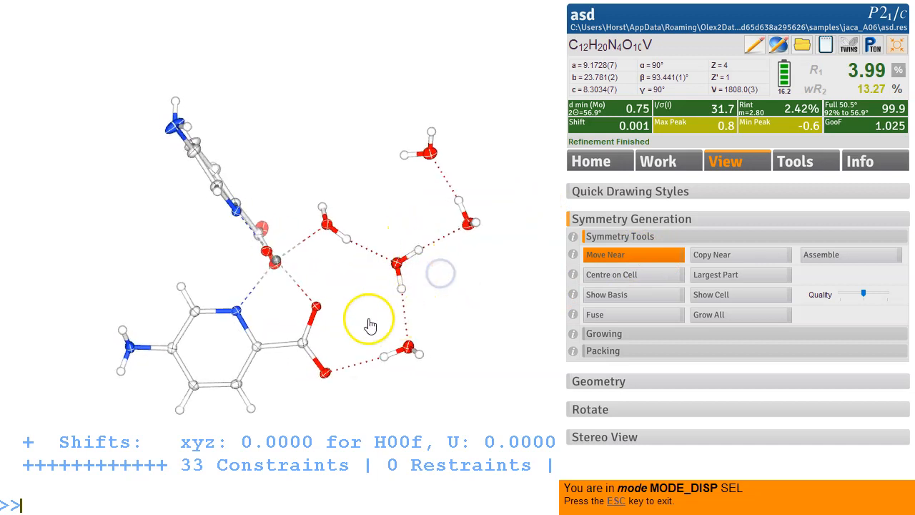
drag(465, 268, 448, 271)
key(Escape)
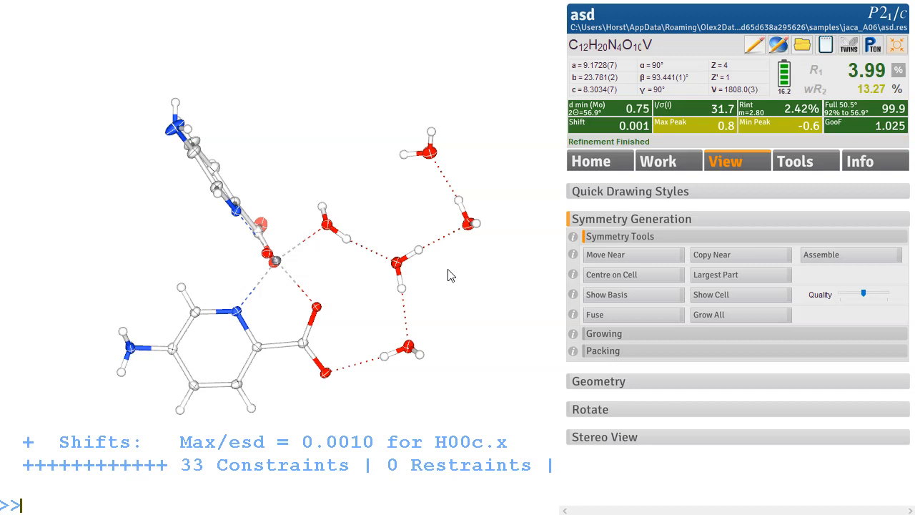
Step: Check the difference map around the amino group and delete the two hydrogen atoms on the amino nitrogen
key(ctrl+m)
drag(403, 193, 358, 192)
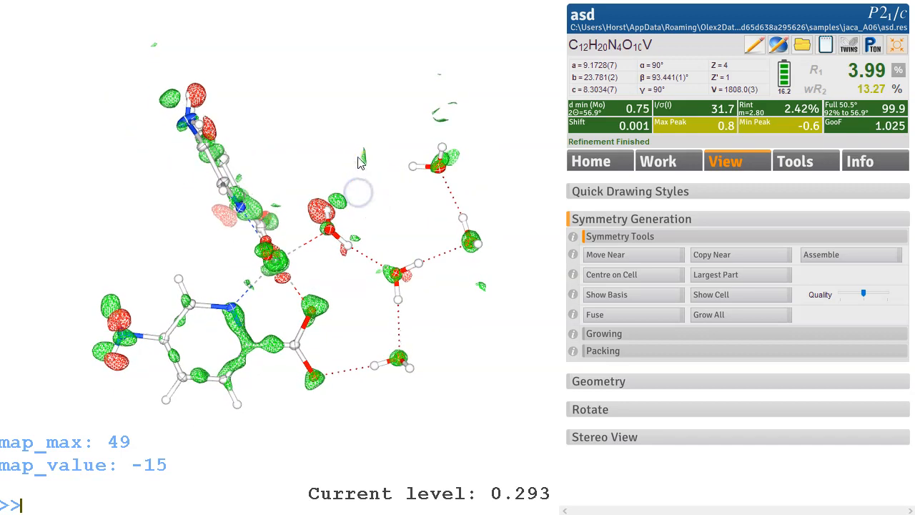
drag(292, 153, 250, 69)
drag(399, 117, 379, 215)
key(ctrl+m)
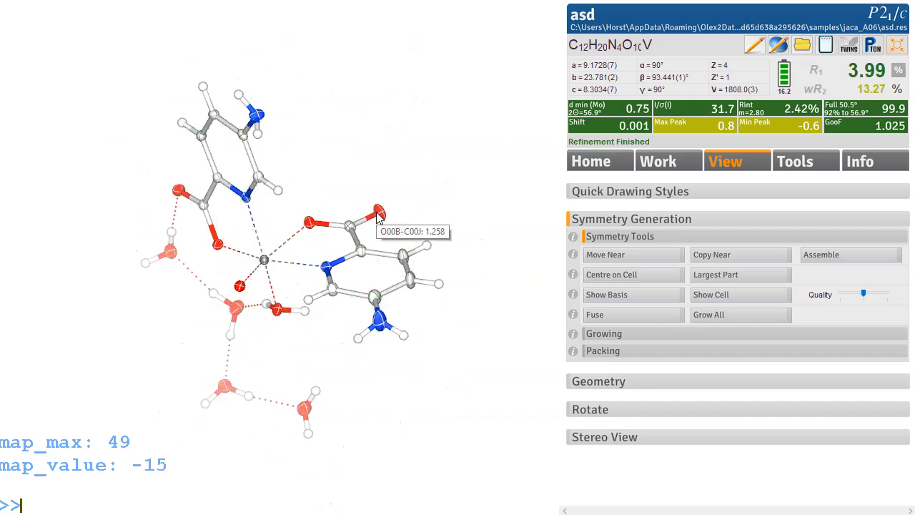
drag(313, 116, 212, 148)
mouse_move(136, 177)
drag(136, 176, 122, 233)
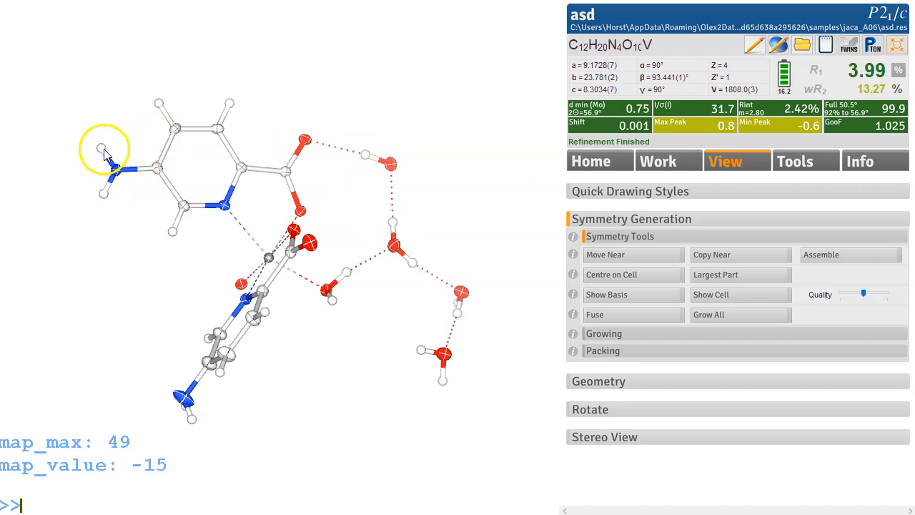
click(104, 194)
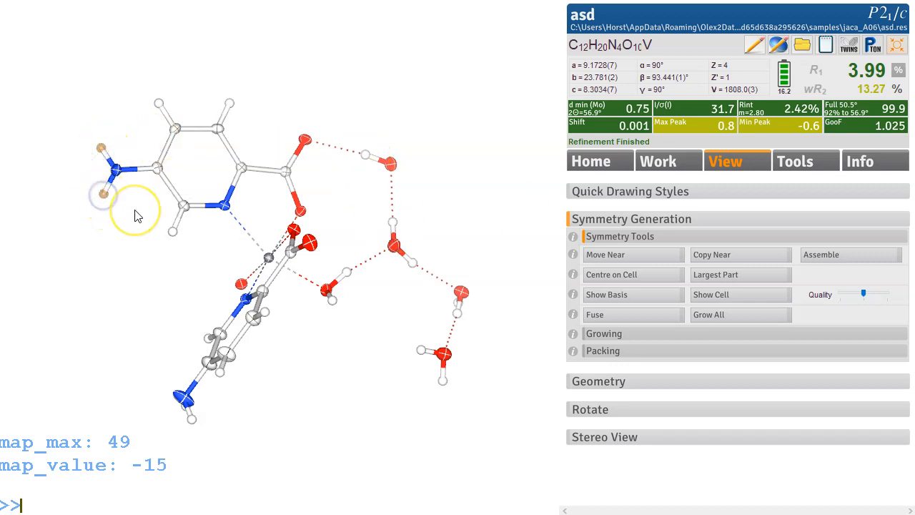
key(Delete)
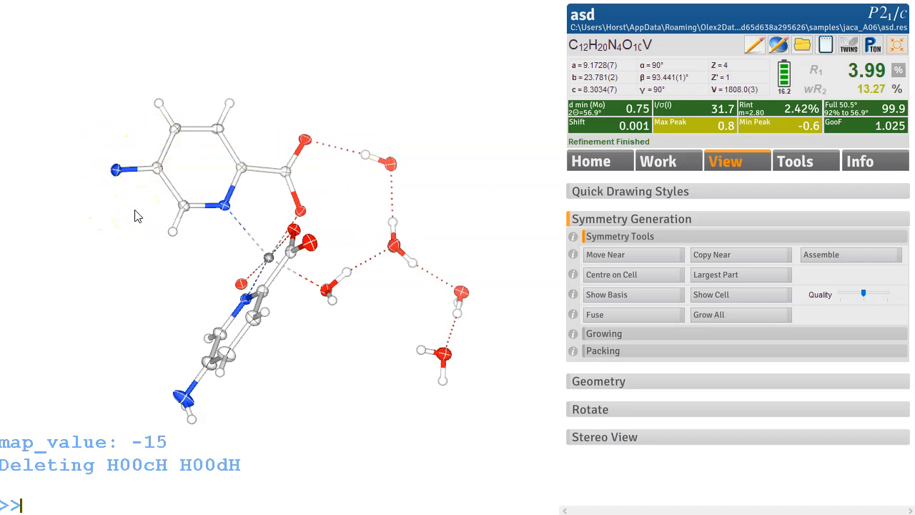
Step: Add two sp2 hydrogens to the amino nitrogen using the HFIX 93 hydrogen tool
click(810, 164)
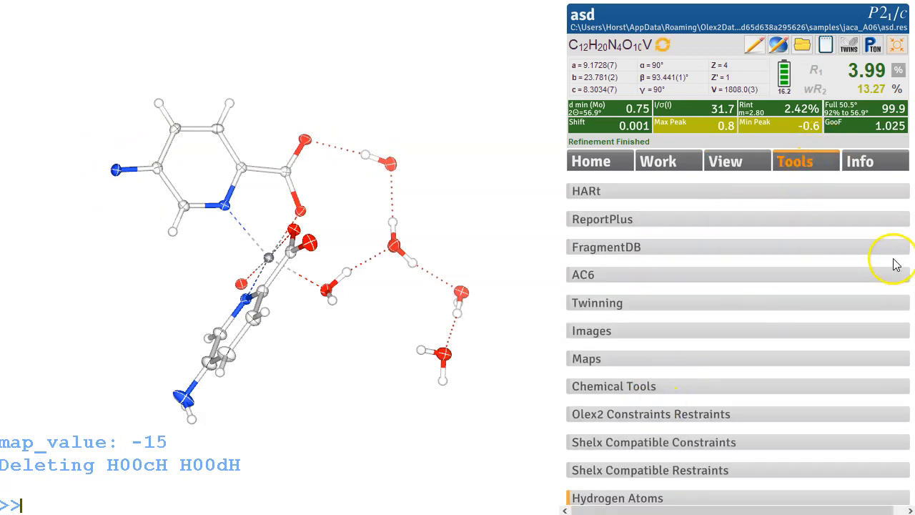
drag(914, 230, 911, 374)
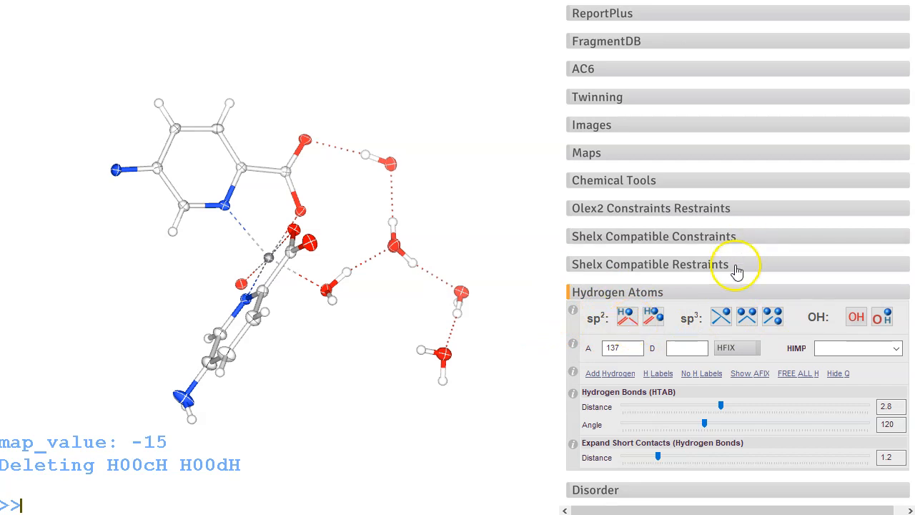
click(655, 319)
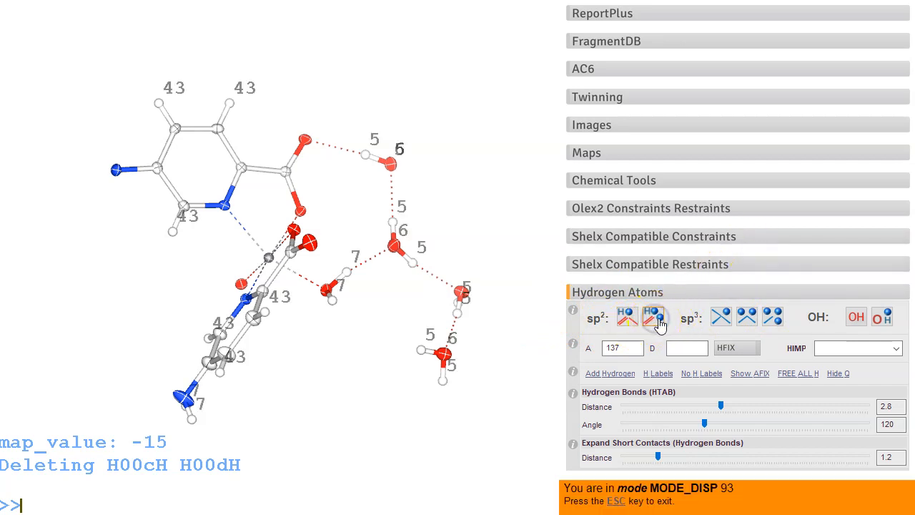
click(113, 169)
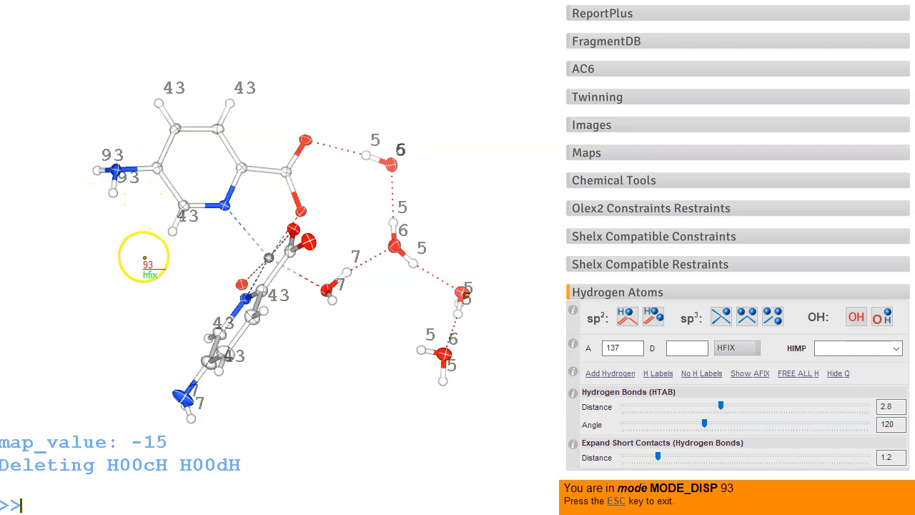
drag(123, 228, 112, 255)
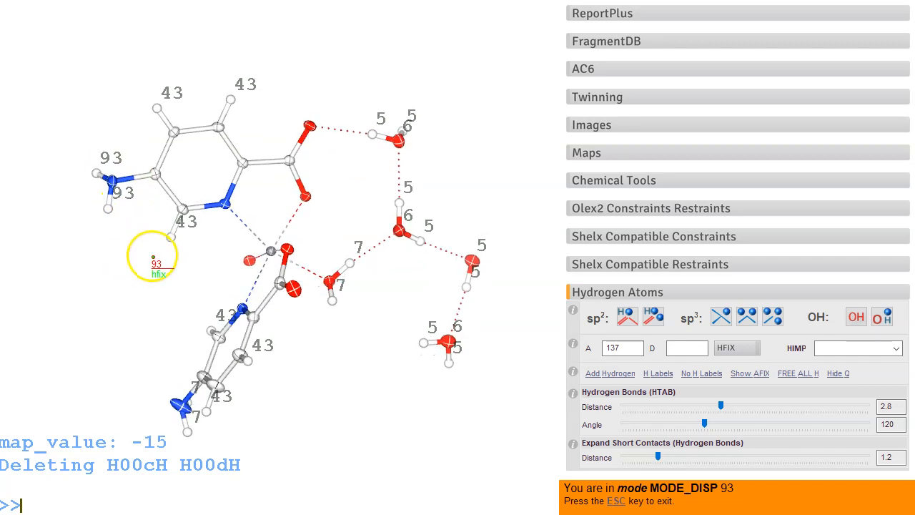
key(Escape)
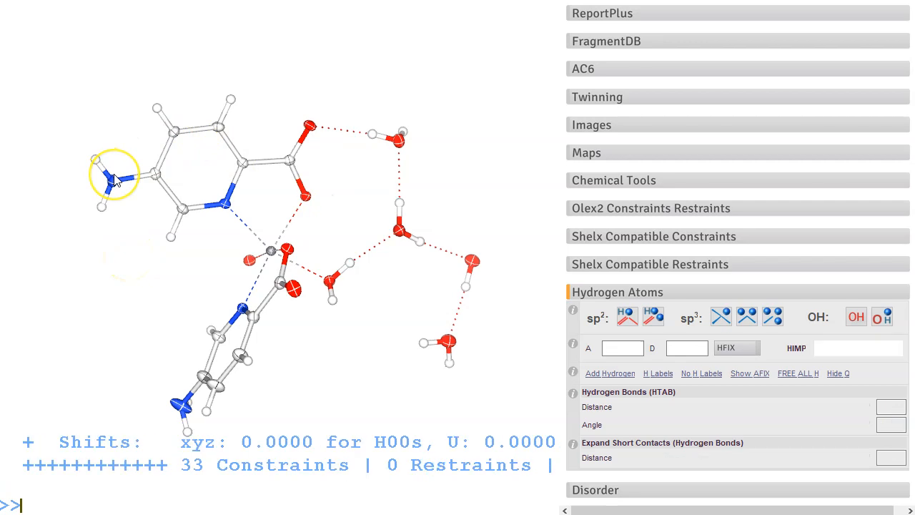
mouse_move(114, 180)
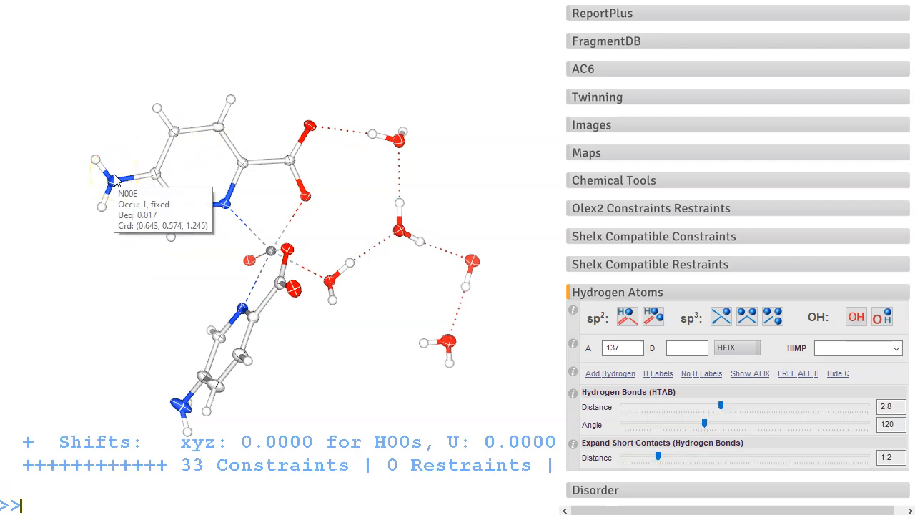
Step: Delete the amino nitrogen's two hydrogens and regenerate them with the HFIX 93 sp2 hydrogen tool
drag(208, 284, 393, 184)
drag(375, 257, 368, 261)
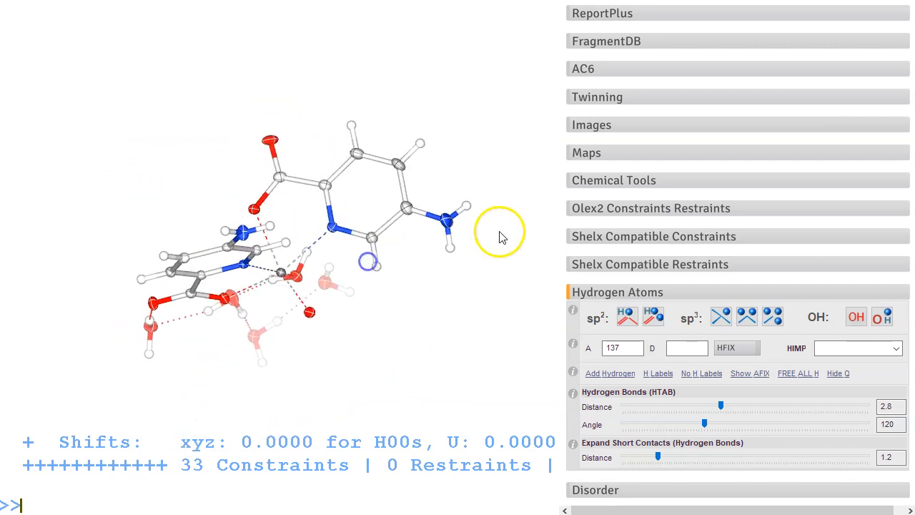
click(469, 205)
click(450, 253)
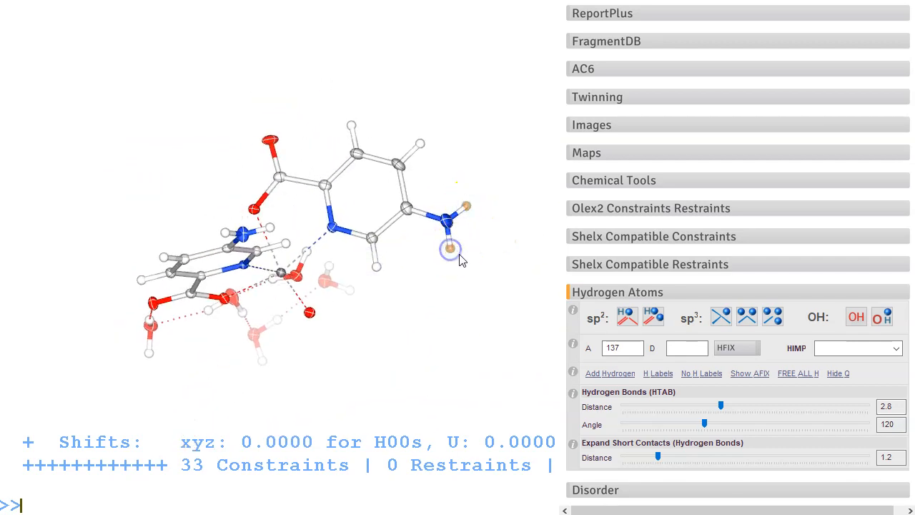
key(Delete)
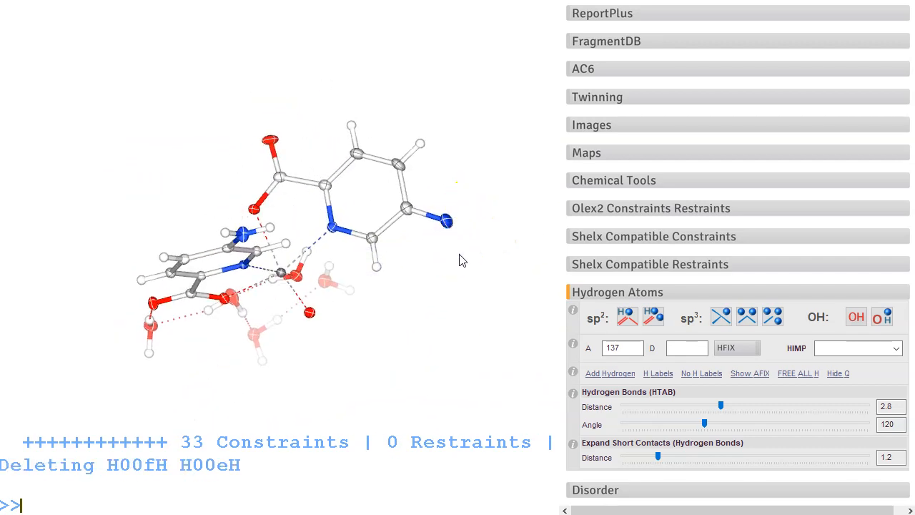
click(653, 319)
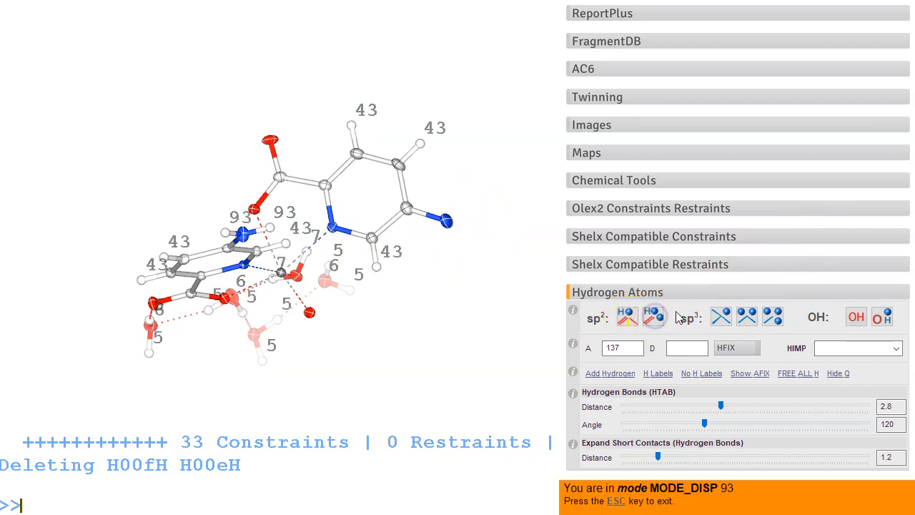
click(447, 221)
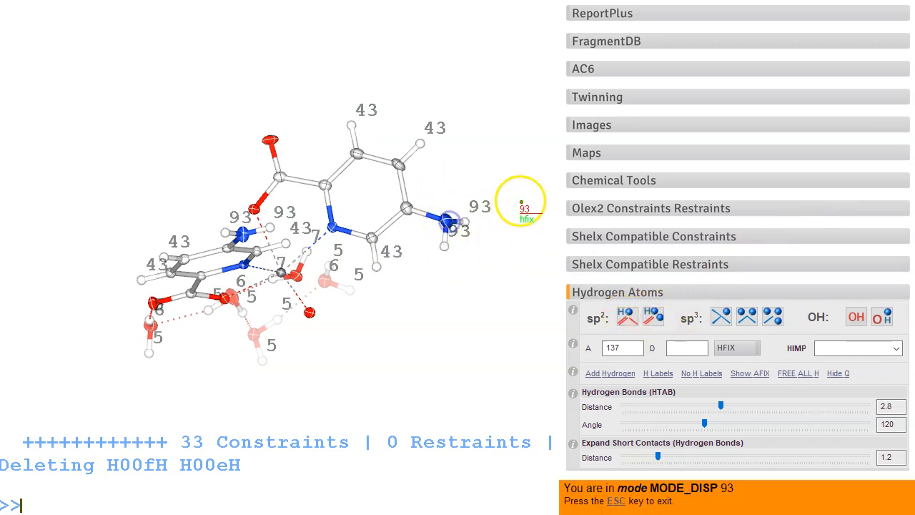
key(Escape)
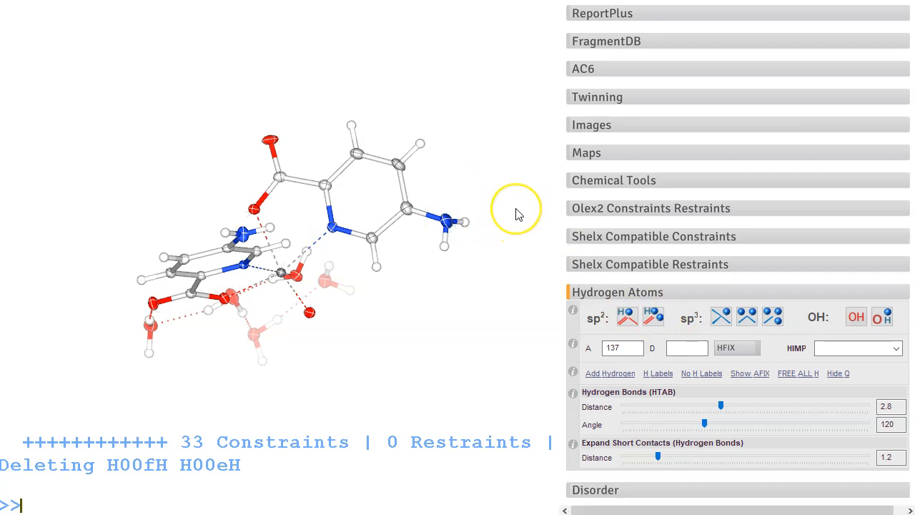
Step: Refine the structure and display the difference map, rotating the model to inspect residual density
key(ctrl+r)
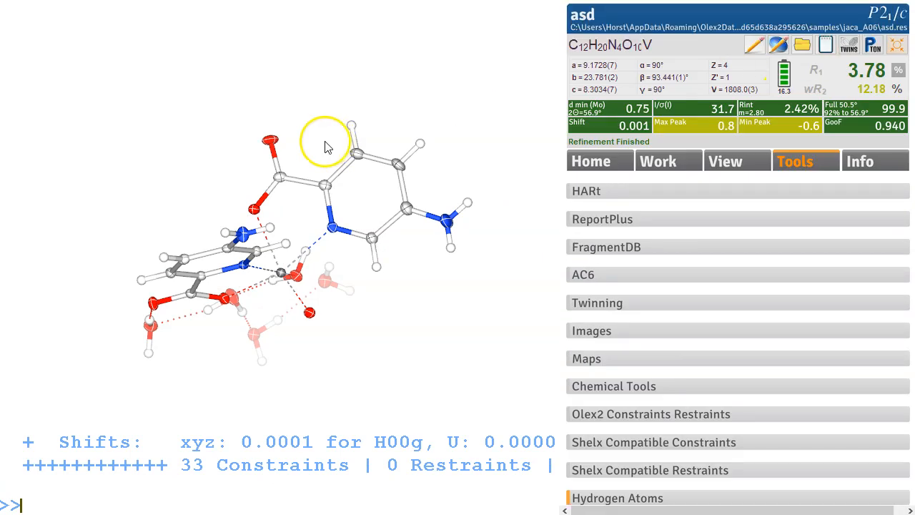
drag(326, 146, 315, 241)
key(ctrl+m)
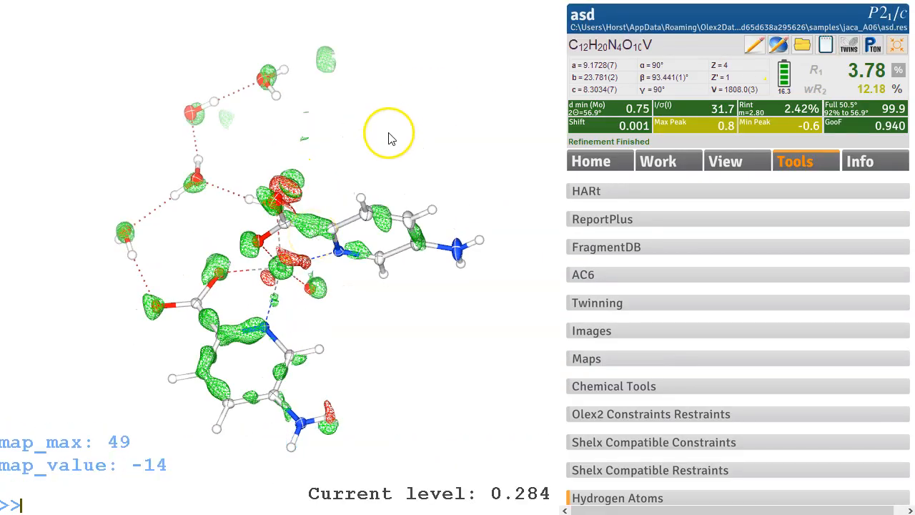
drag(359, 313, 409, 340)
drag(482, 253, 419, 364)
drag(431, 299, 426, 207)
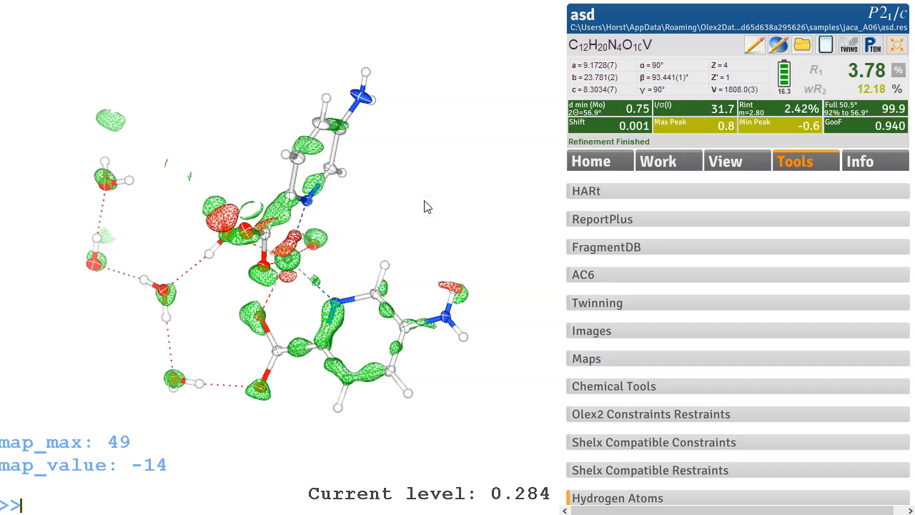
drag(347, 205, 264, 172)
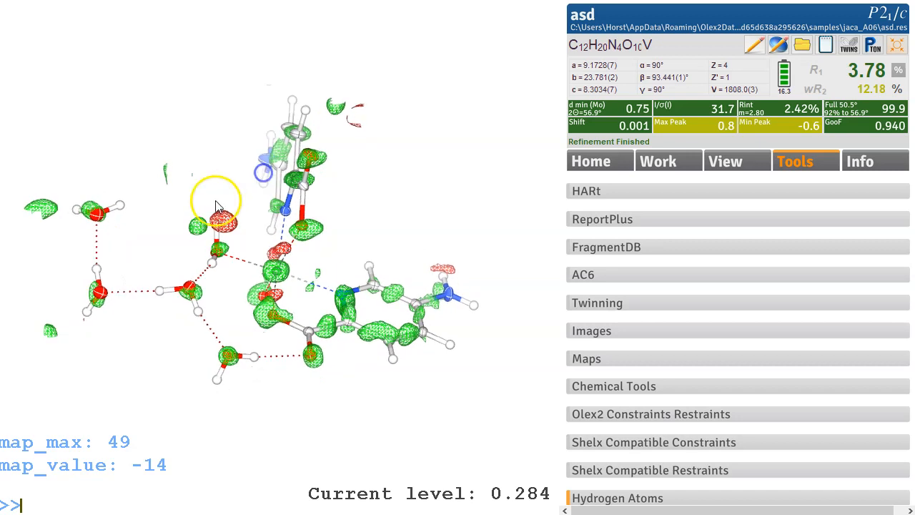
drag(248, 232, 222, 246)
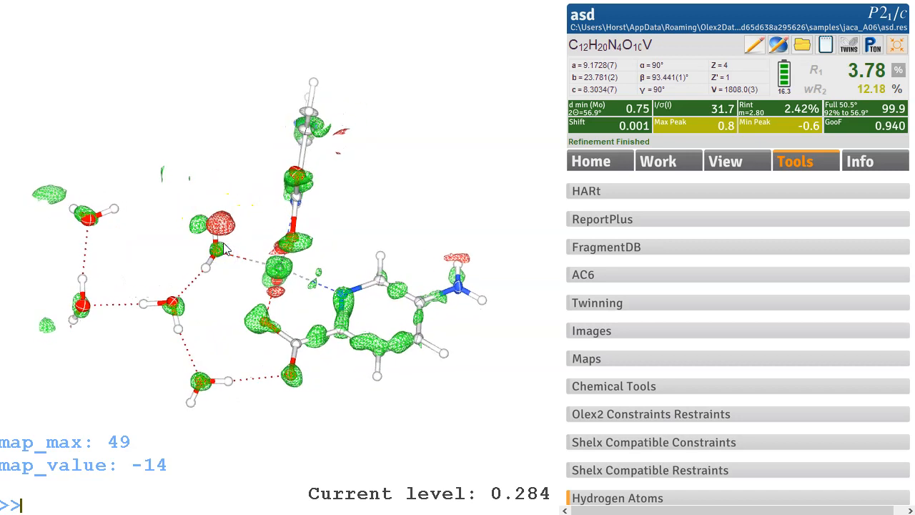
Step: Select the amino and a water hydrogen, remove their constraints with the afix command, and refine
click(169, 186)
drag(247, 286, 248, 285)
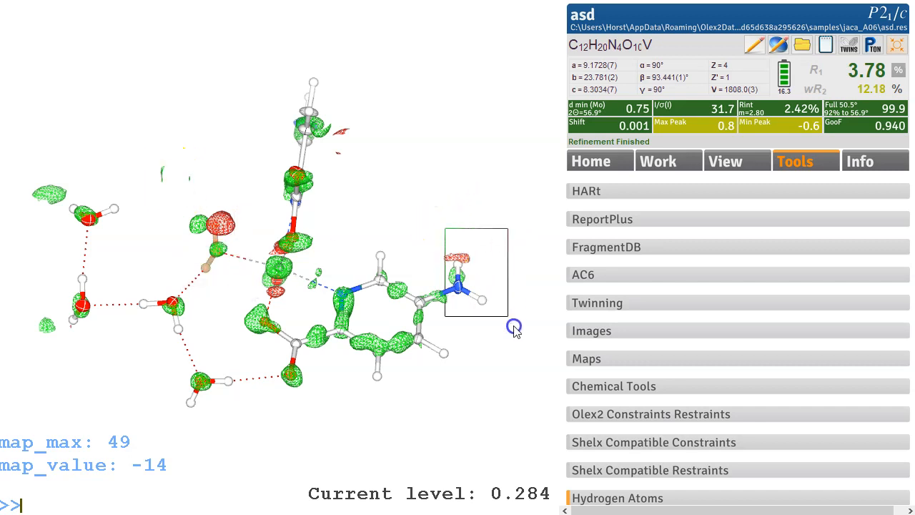
drag(515, 329, 517, 331)
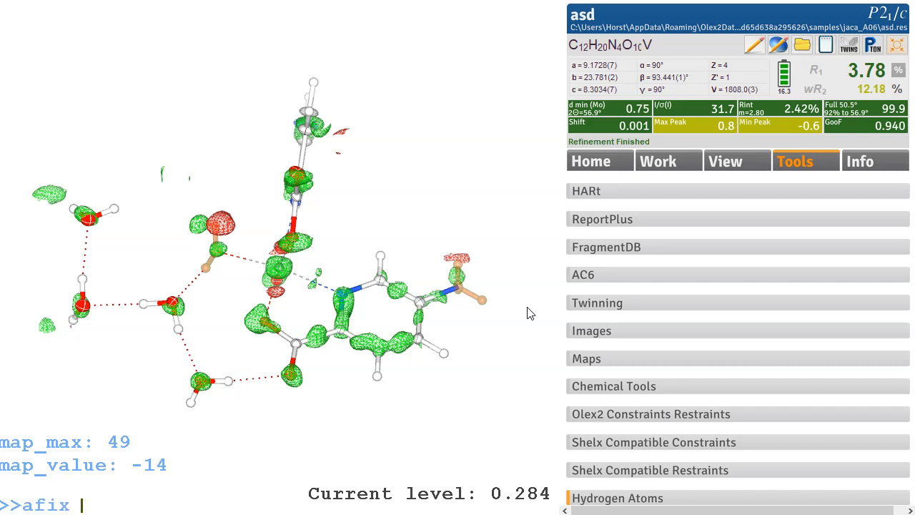
key(Return)
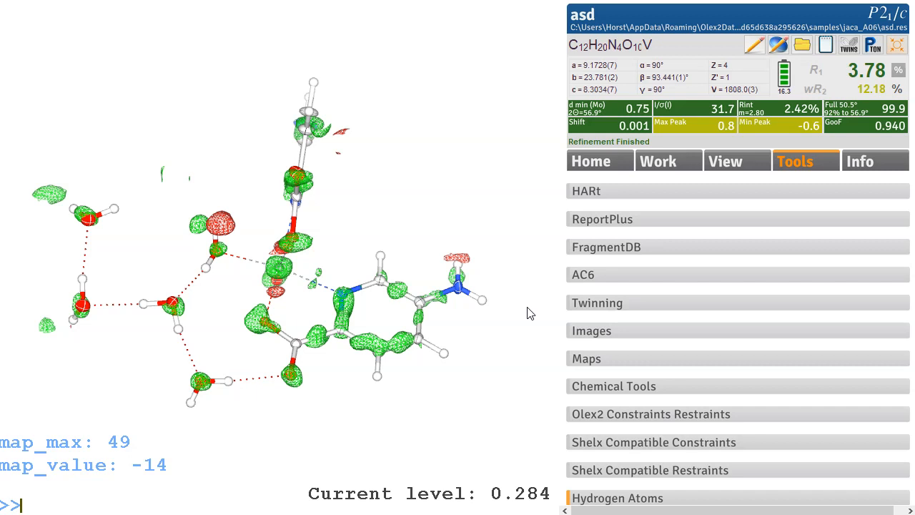
key(ctrl+r)
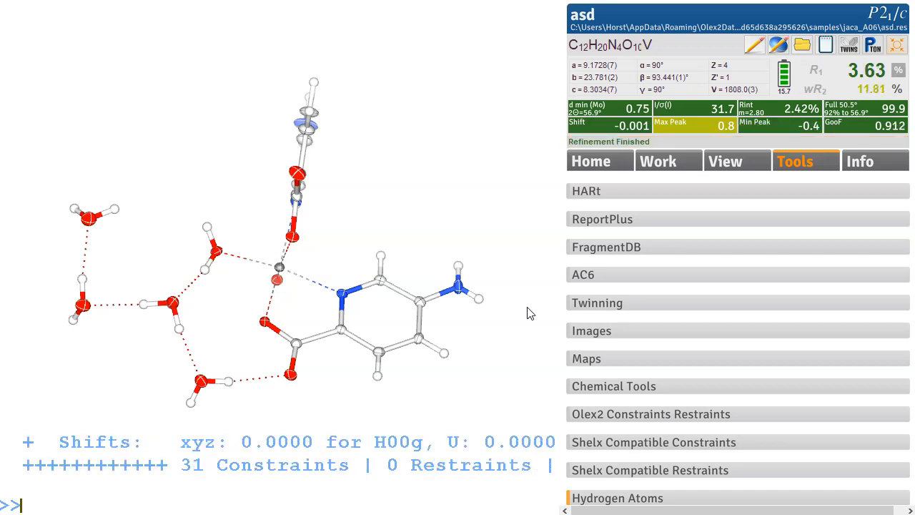
Step: Show the difference map and rotate the model to examine residual density around the waters and ligands
drag(221, 232, 183, 217)
key(ctrl+m)
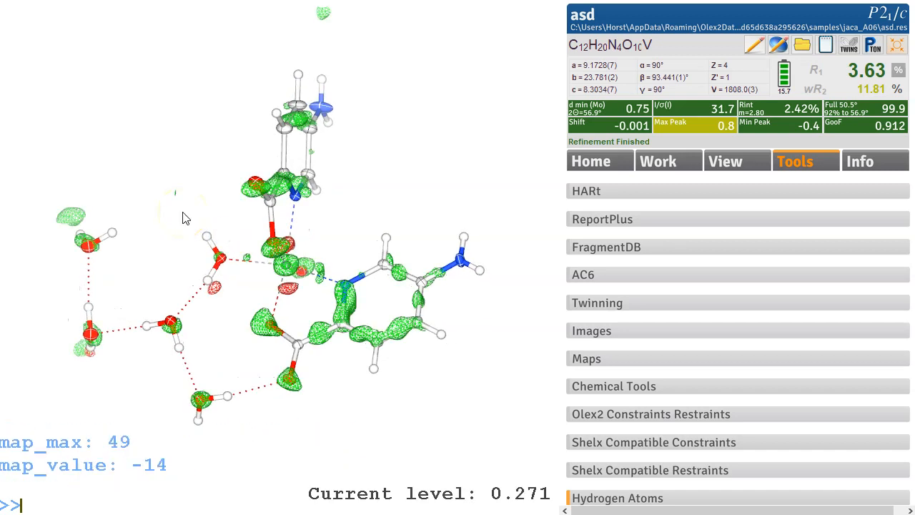
drag(209, 222, 251, 196)
drag(82, 303, 157, 208)
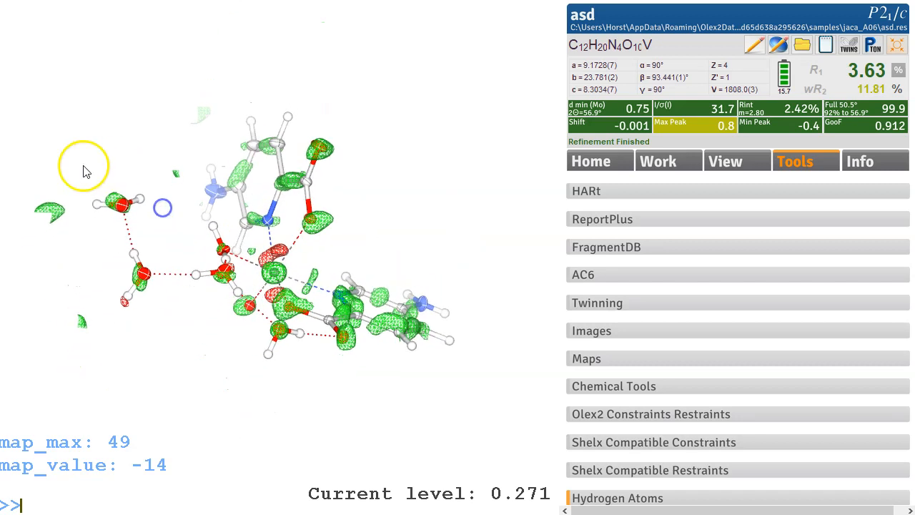
drag(96, 188, 96, 210)
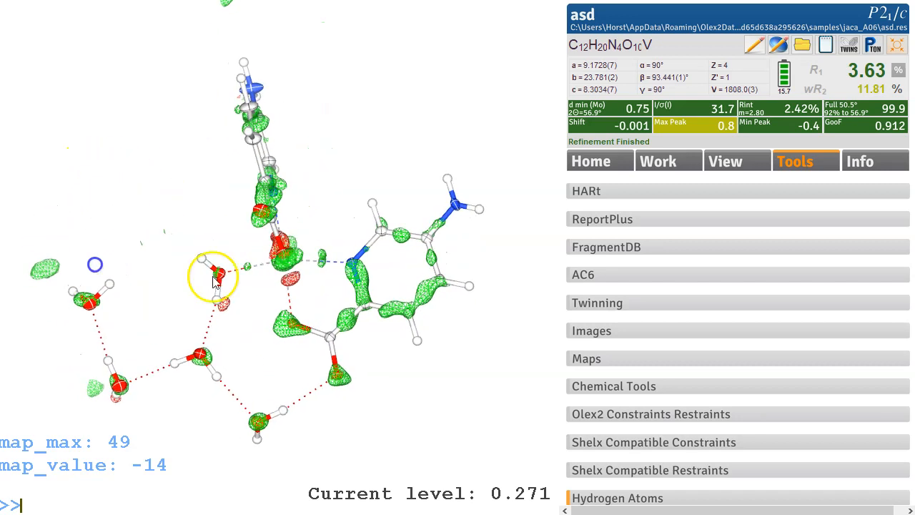
drag(245, 374, 245, 344)
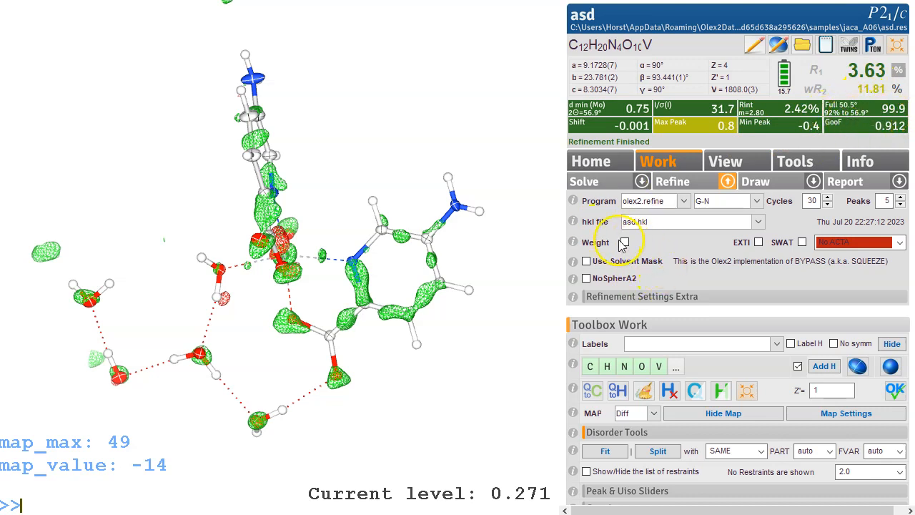
Step: Turn on weighting, set the ACTA option to ACTA, and refine the structure
click(900, 244)
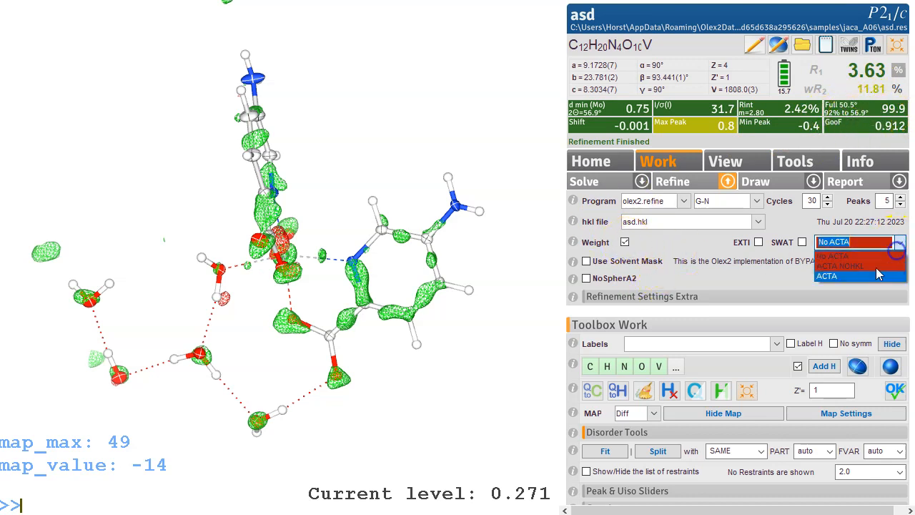
click(858, 275)
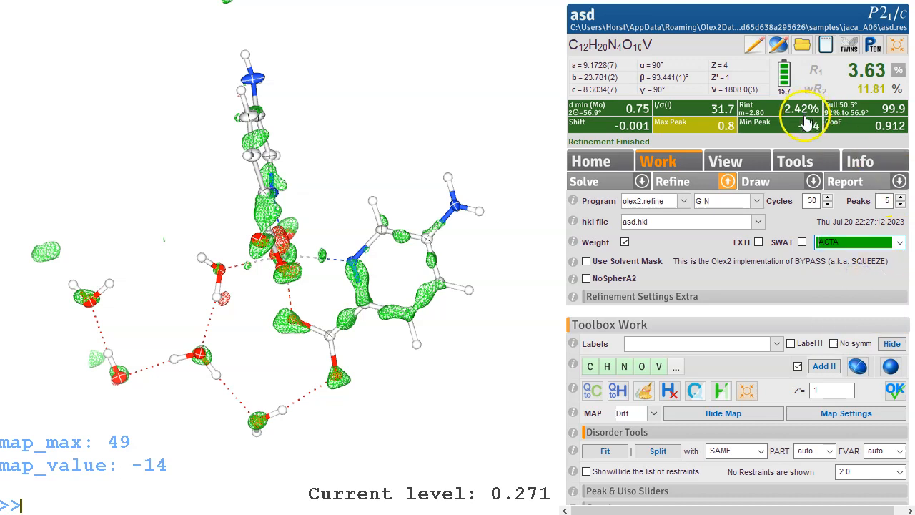
click(684, 177)
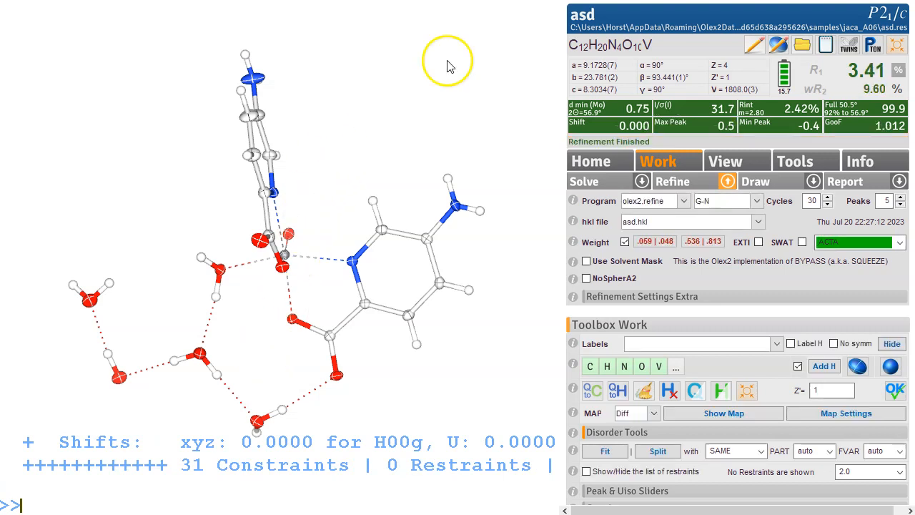
Step: Open the Fobs vs Fcalc plot to examine data agreement, then close it
drag(377, 257, 397, 250)
click(899, 71)
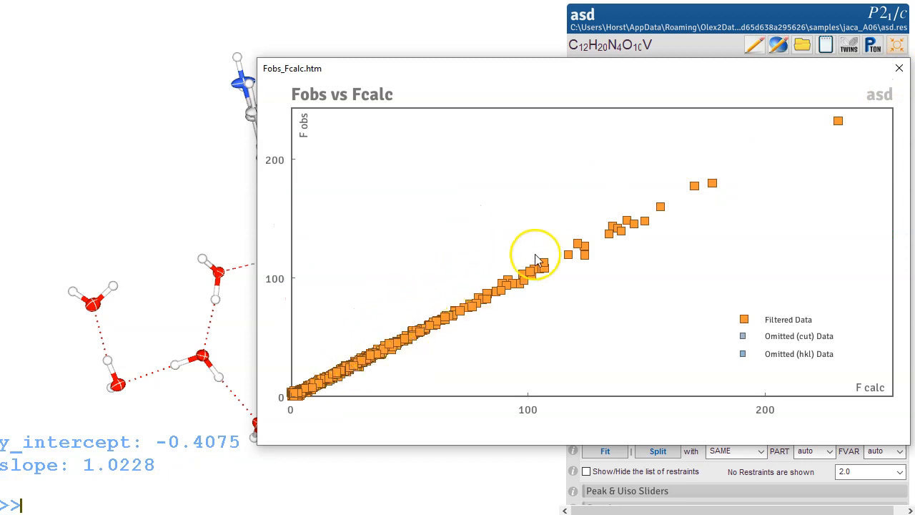
click(899, 68)
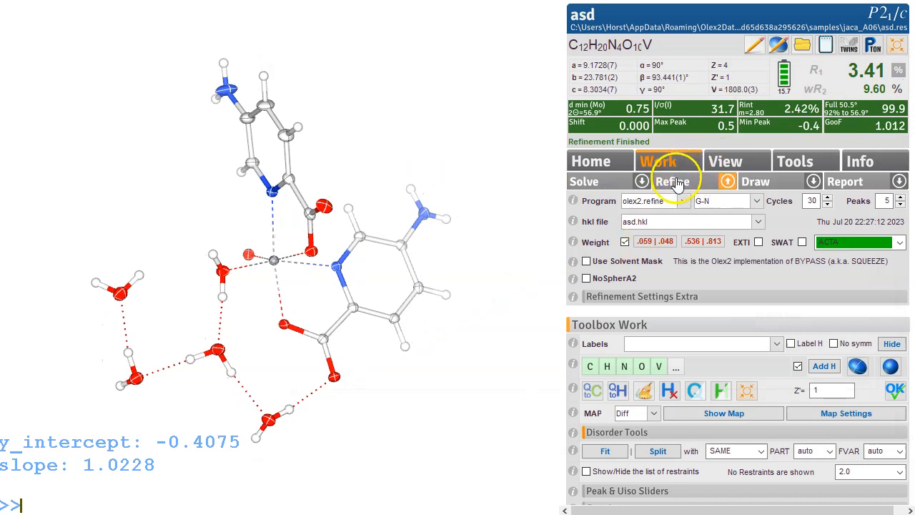
Step: Apply the suggested weighting scheme, refine, and inspect the difference map around the model
click(621, 244)
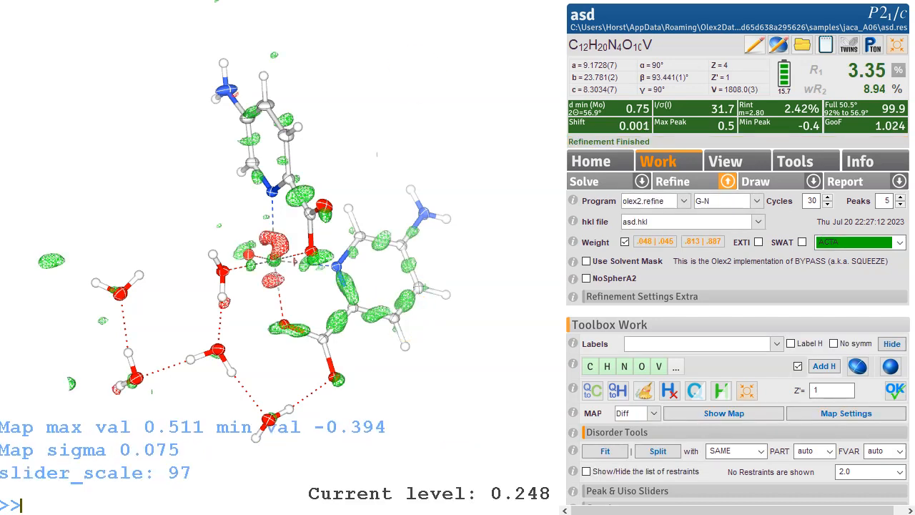
drag(370, 167, 347, 174)
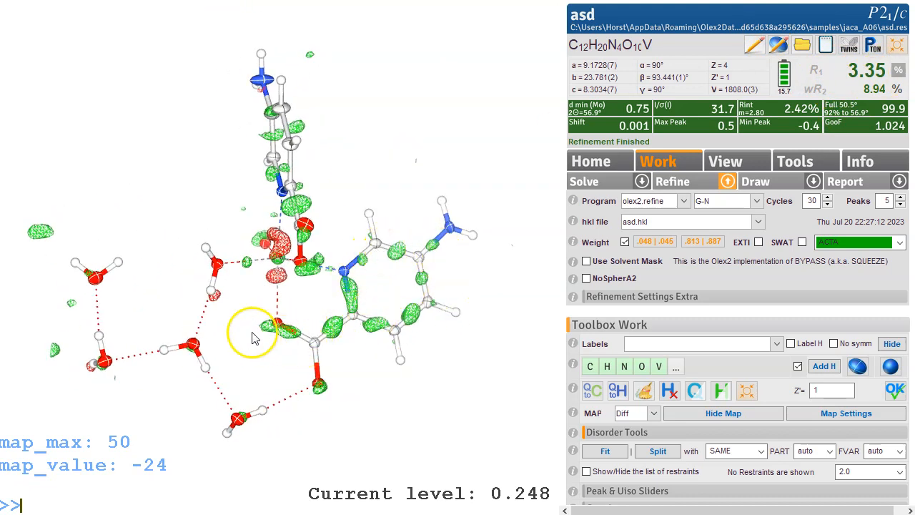
drag(351, 429, 413, 351)
mouse_move(220, 236)
mouse_down()
mouse_move(333, 203)
mouse_move(321, 236)
mouse_move(234, 244)
mouse_up()
drag(357, 165, 422, 159)
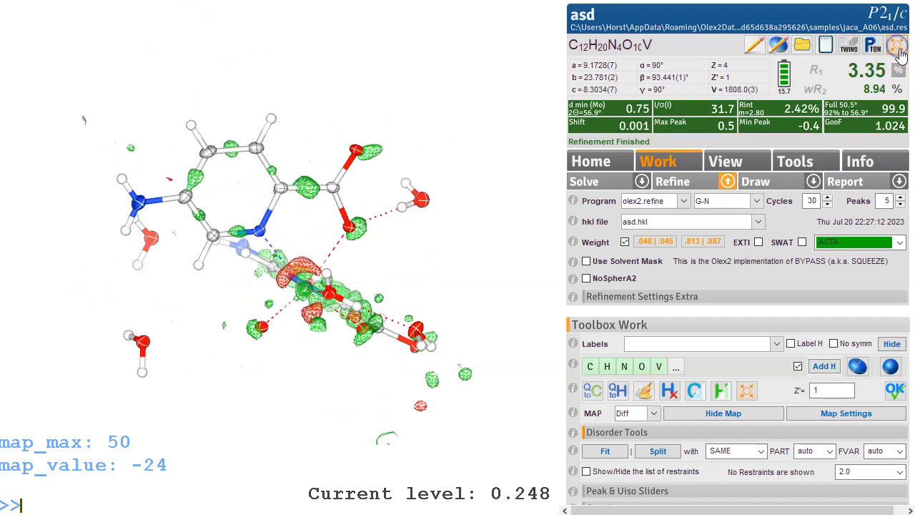
drag(367, 190, 432, 155)
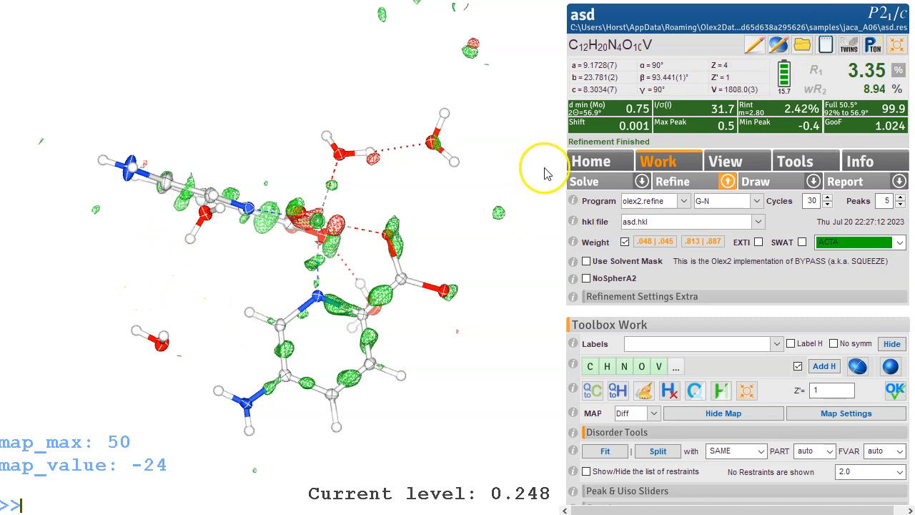
Step: Reload the jaca_A06 asd structure from the recent files list and rotate to review it
click(29, 1)
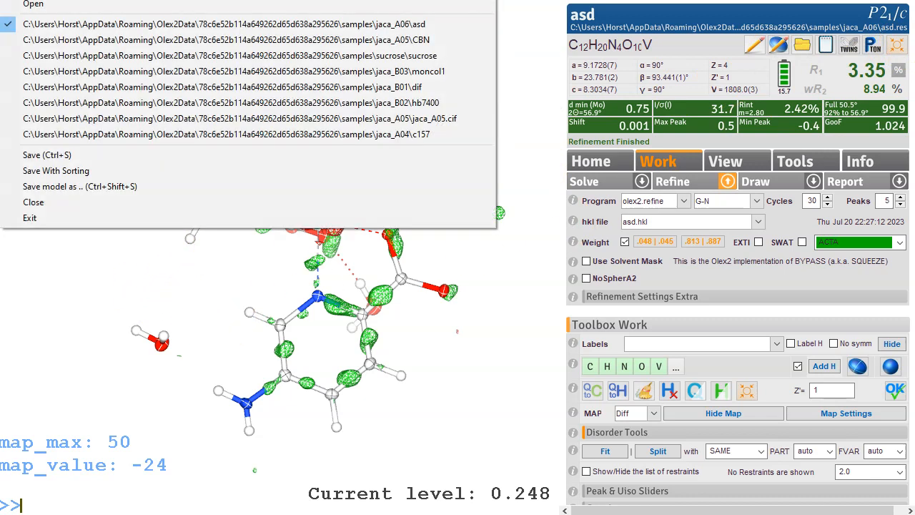
click(39, 26)
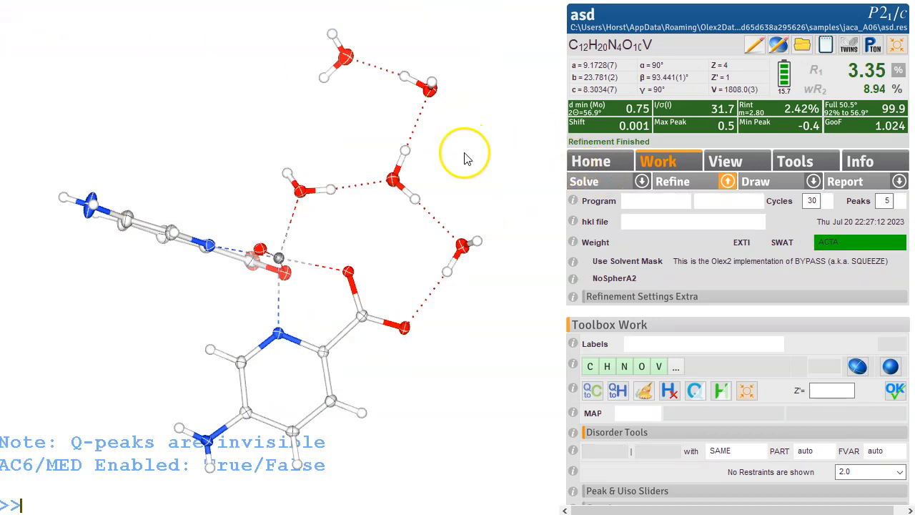
drag(465, 157, 489, 154)
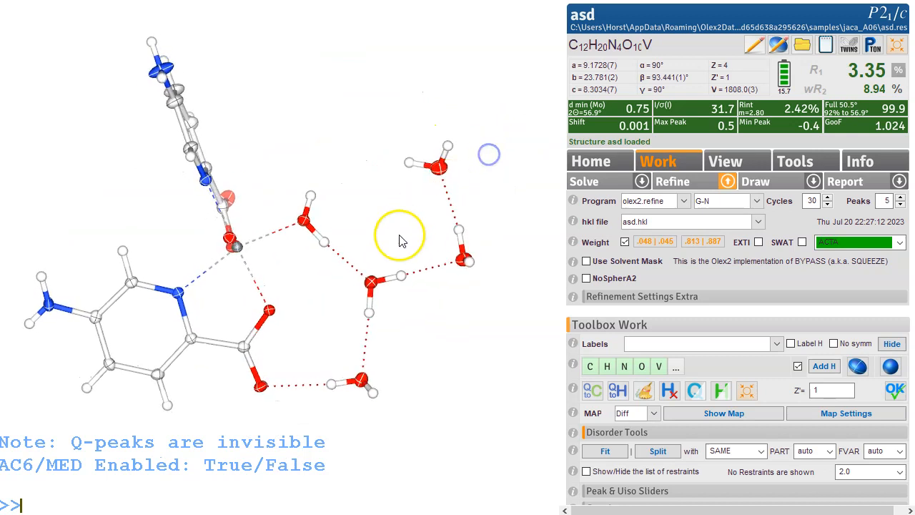
drag(402, 208, 425, 131)
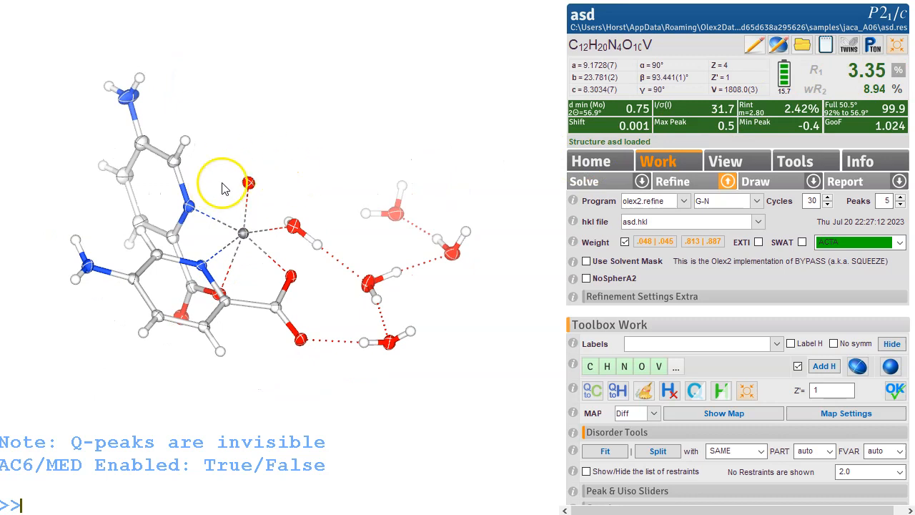
drag(272, 189, 289, 151)
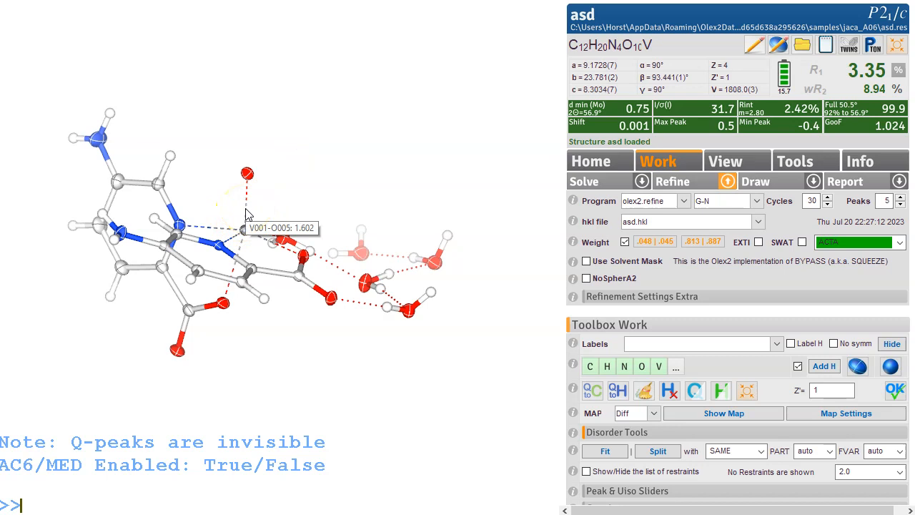
drag(280, 216, 278, 236)
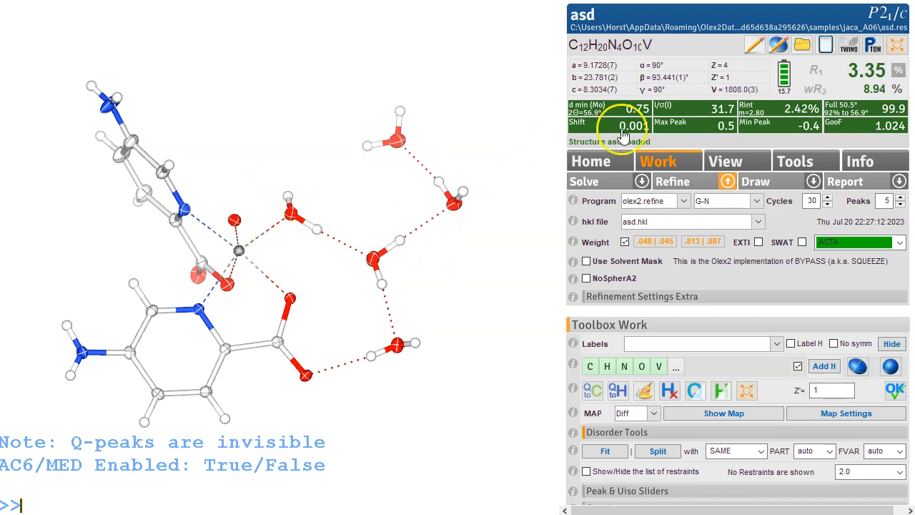
Step: Open the Fobs vs Fcalc plot again
click(897, 76)
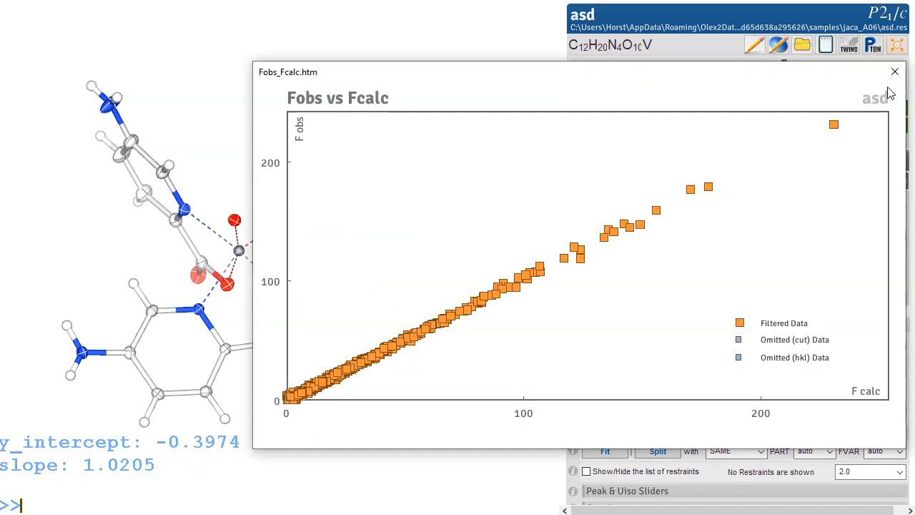
Step: Close the Fobs vs Fcalc plot, then display the difference map and rotate the model to inspect it
click(894, 72)
drag(433, 169, 380, 169)
click(898, 74)
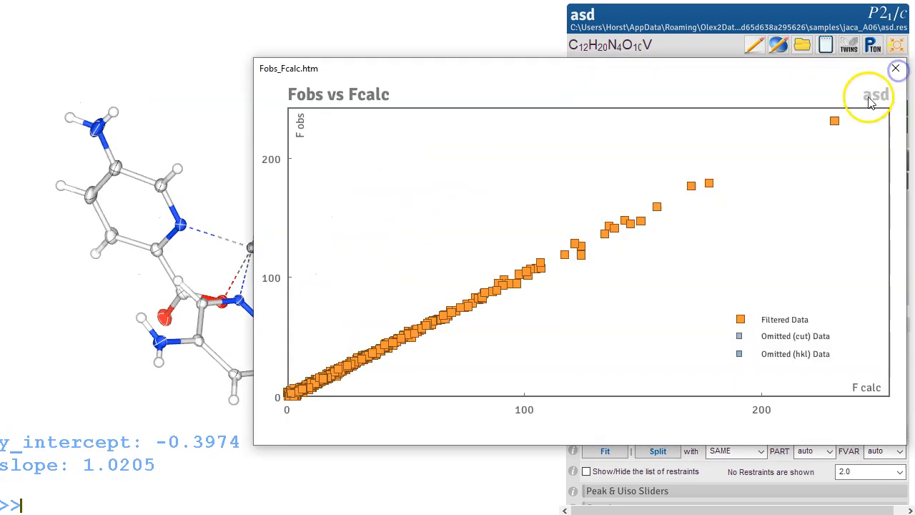
click(897, 70)
drag(522, 184, 405, 241)
key(ctrl+m)
drag(311, 313, 251, 264)
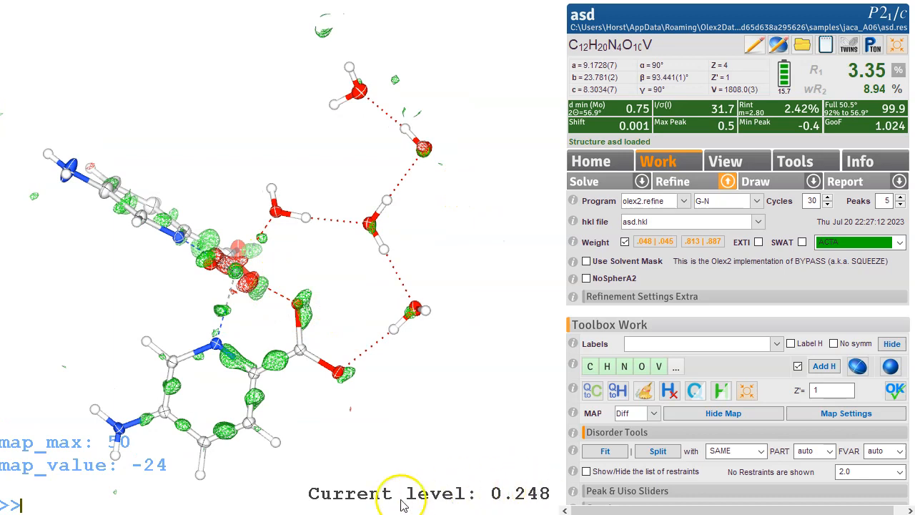
drag(483, 343, 444, 370)
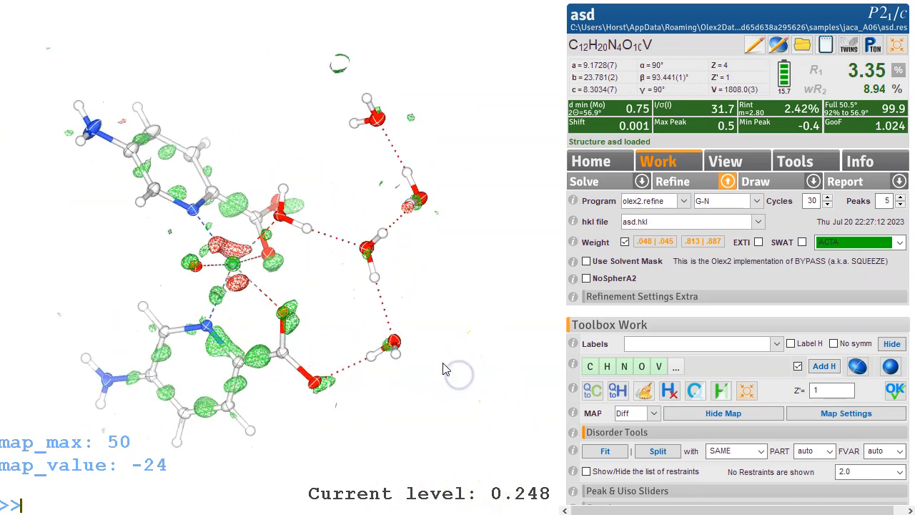
Step: Refine the structure again and generate HTAB hydrogen-bond instructions
key(ctrl+r)
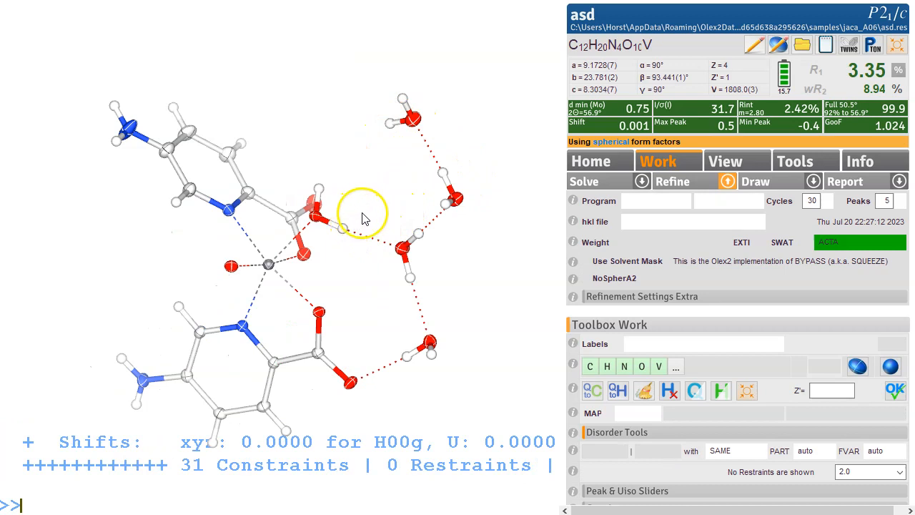
mouse_move(398, 174)
mouse_down()
mouse_move(402, 159)
mouse_move(430, 155)
mouse_move(411, 176)
mouse_move(406, 159)
mouse_up()
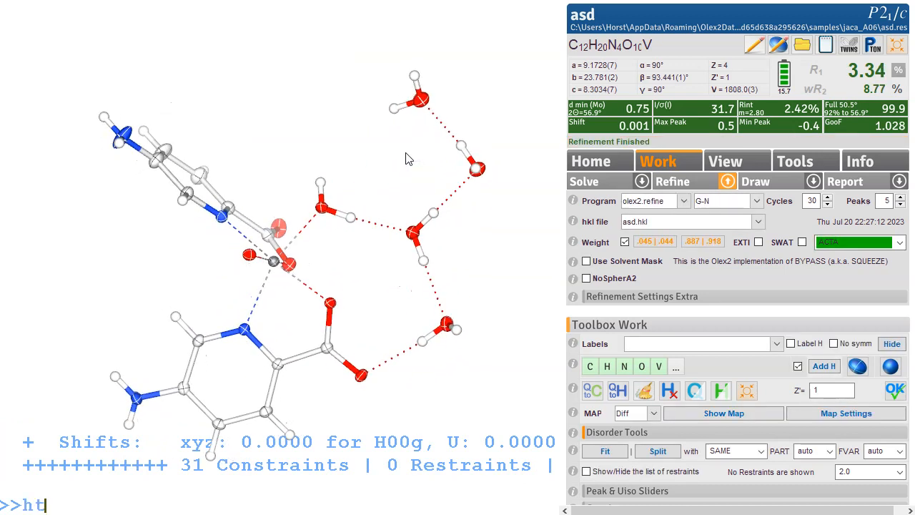
key(Return)
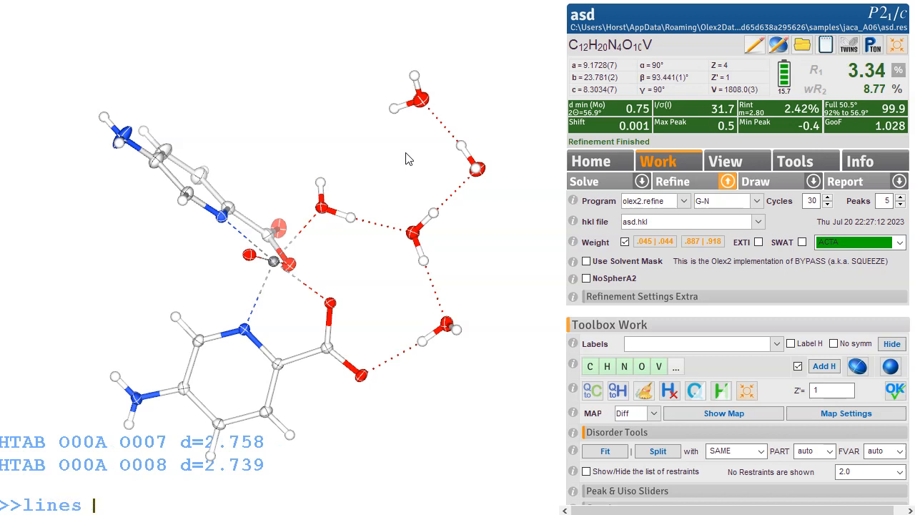
Step: Set the console to show all output lines and review the HTAB listing
text(lines -1)
key(Return)
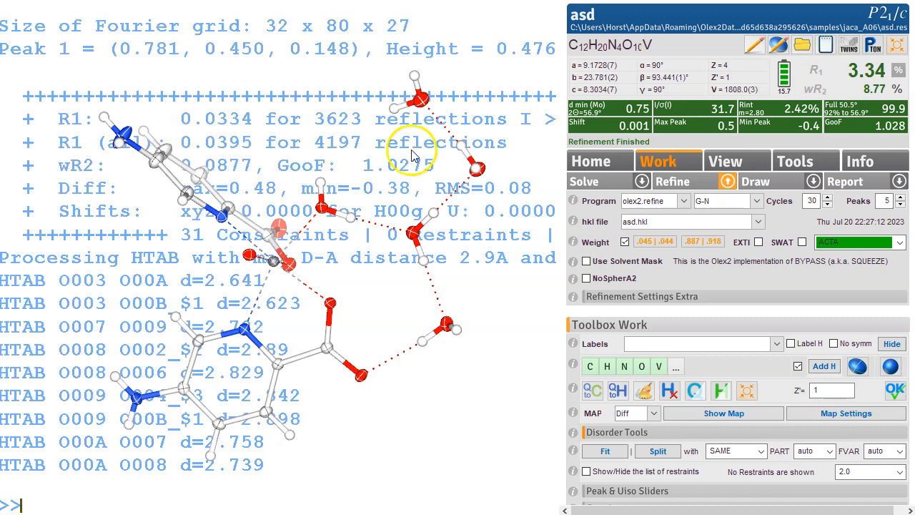
drag(349, 239, 353, 338)
click(118, 350)
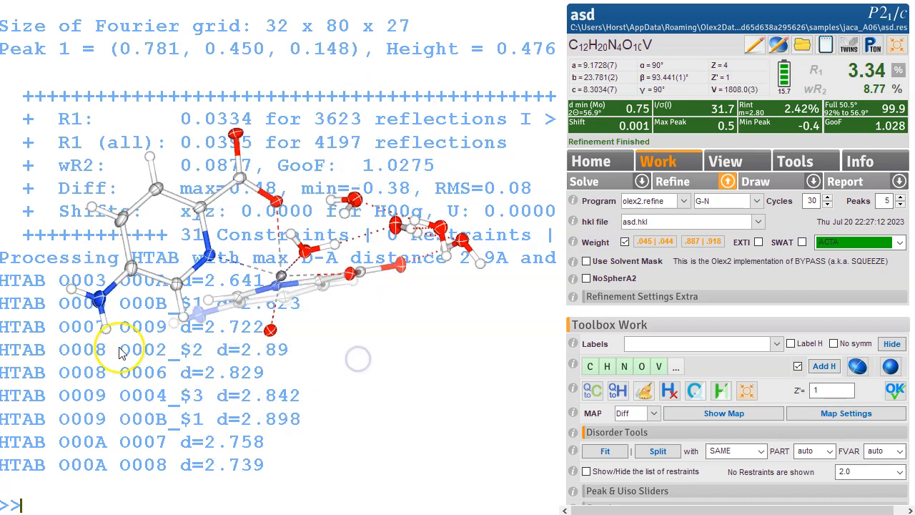
Step: Run HTAB with a maximum donor–acceptor distance of 3.1 Å
text(lines -1)
key(Return)
text(htab 3.)
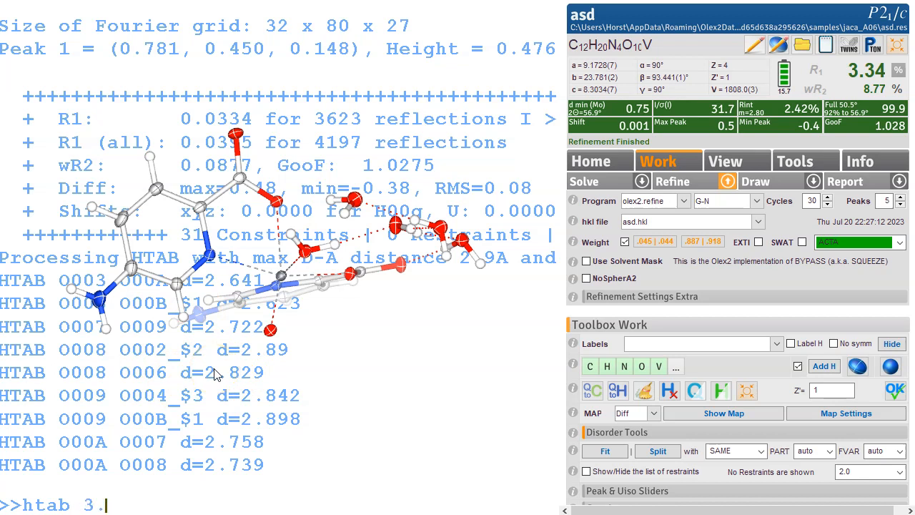
key(Return)
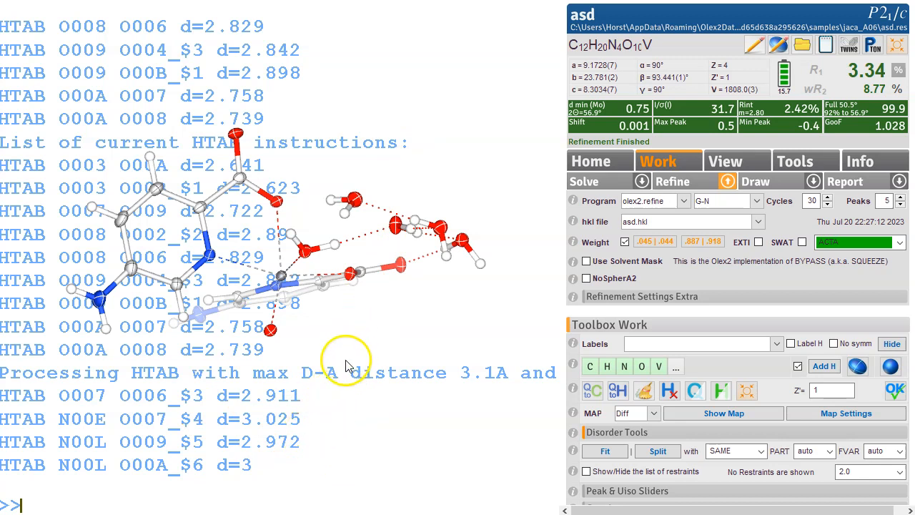
Step: Limit the console to 2 lines and grow the hydrogen-bonded network with htab -g, rotating to inspect it
drag(348, 367, 350, 284)
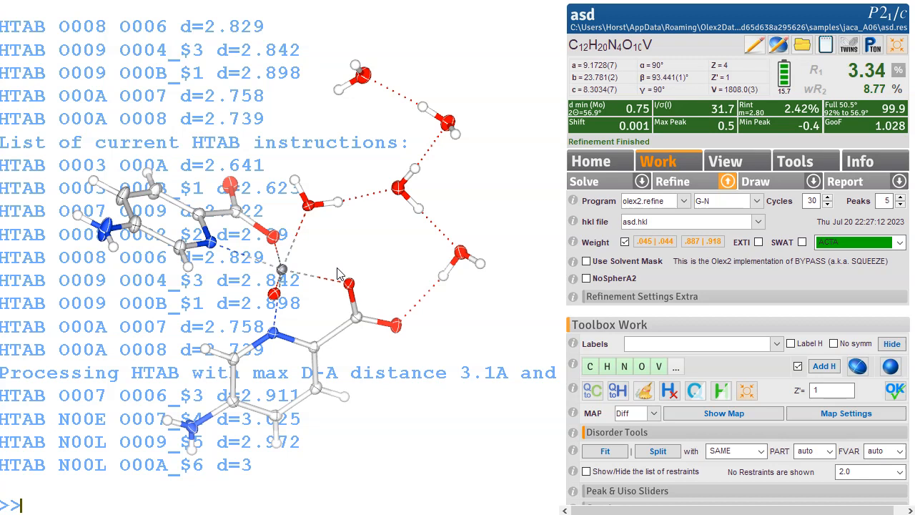
text(lines 2)
key(Return)
drag(231, 150, 218, 104)
text(htab -g)
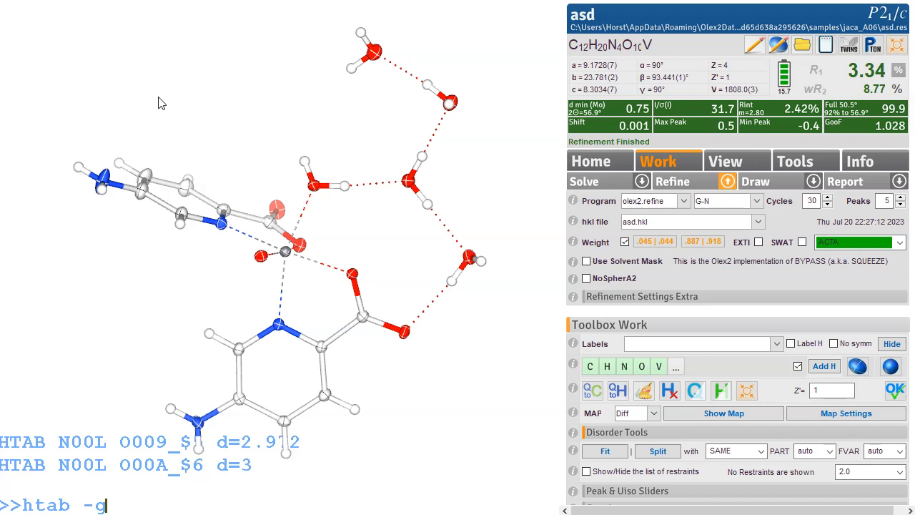
key(Return)
drag(427, 93, 436, 183)
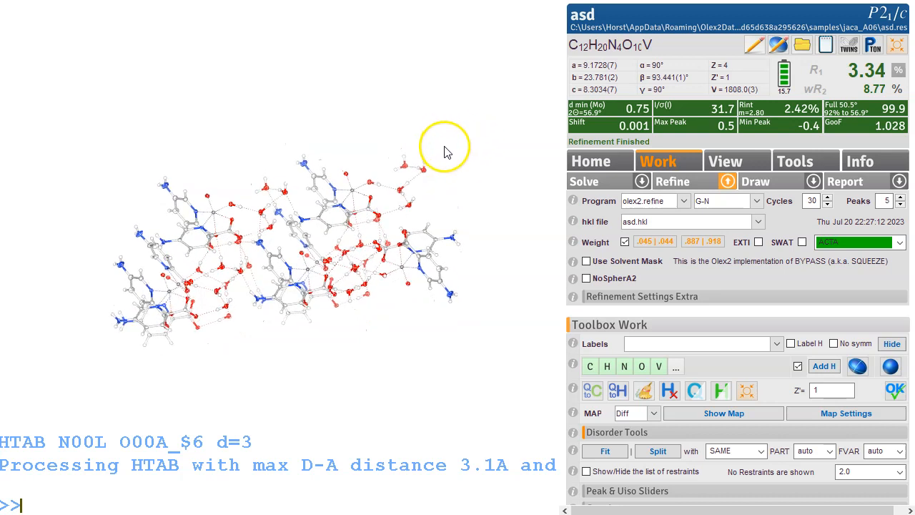
right_drag(441, 140, 479, 224)
drag(479, 228, 489, 169)
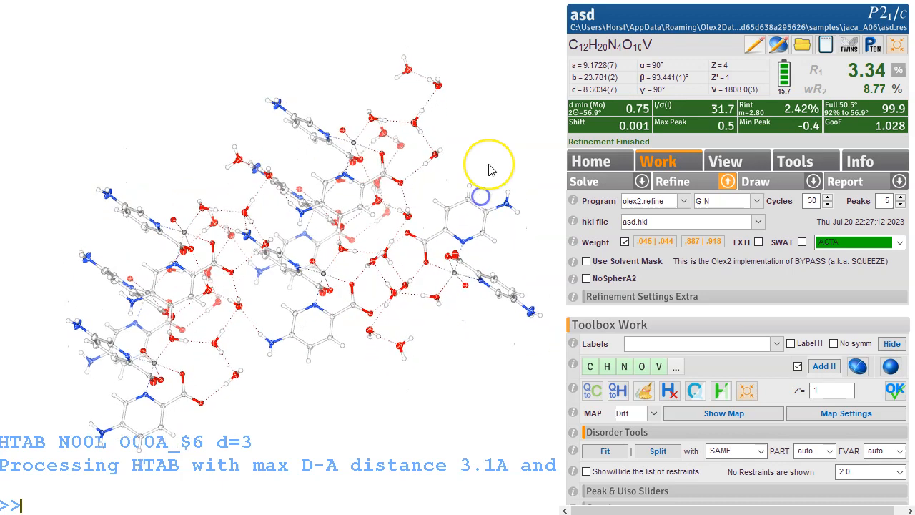
Step: Fuse the grown structure back to the asymmetric unit with the fuse command
drag(401, 321, 296, 238)
text(fuse)
key(Return)
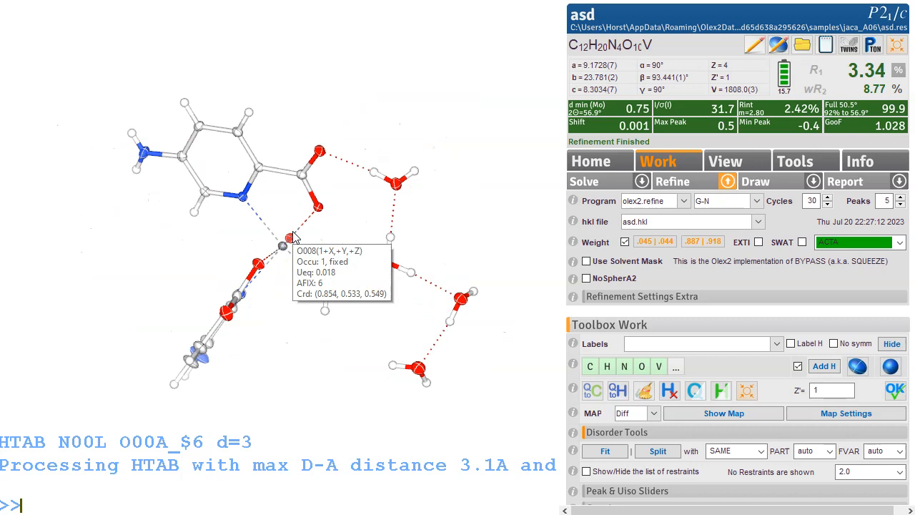
drag(344, 95, 463, 144)
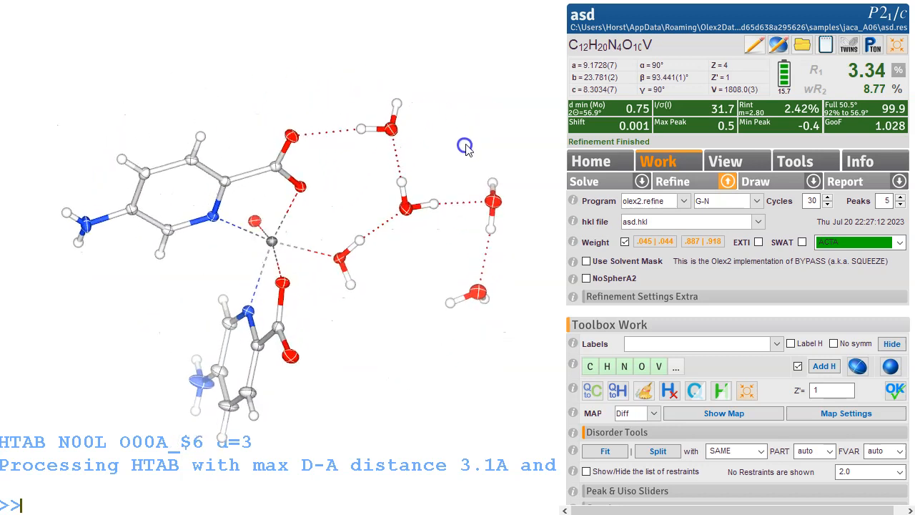